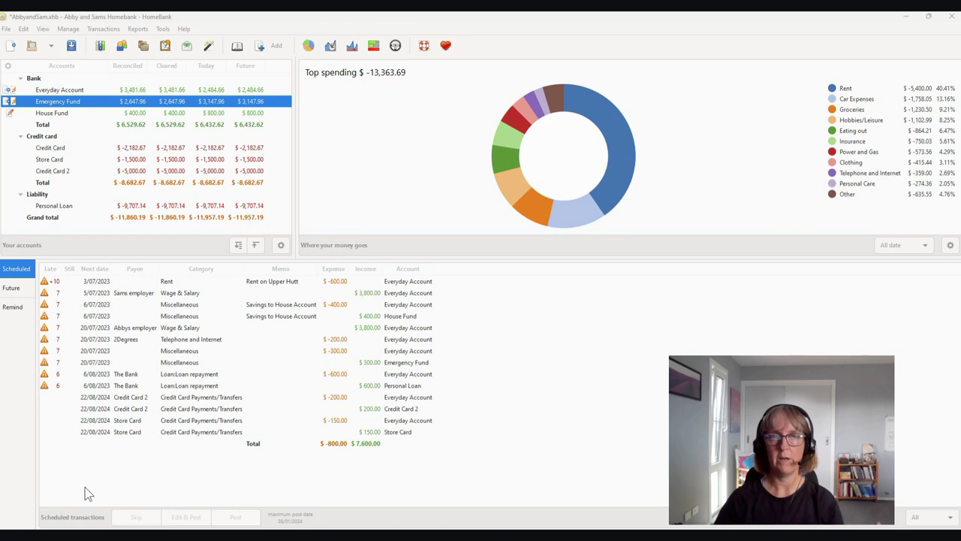
# View the monthly budget settings of the Petrol expense category, and close the budget manager.
pyautogui.click(67, 29)
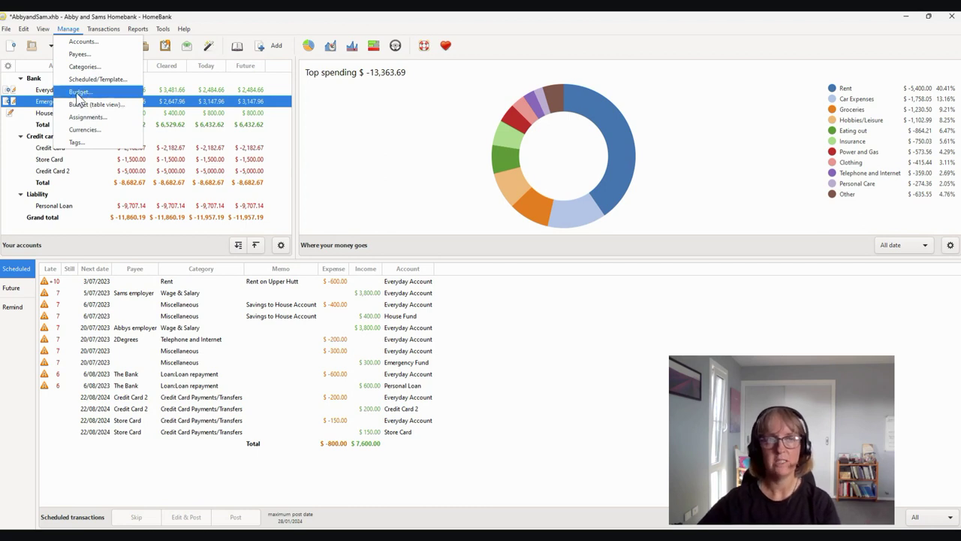
pyautogui.click(78, 92)
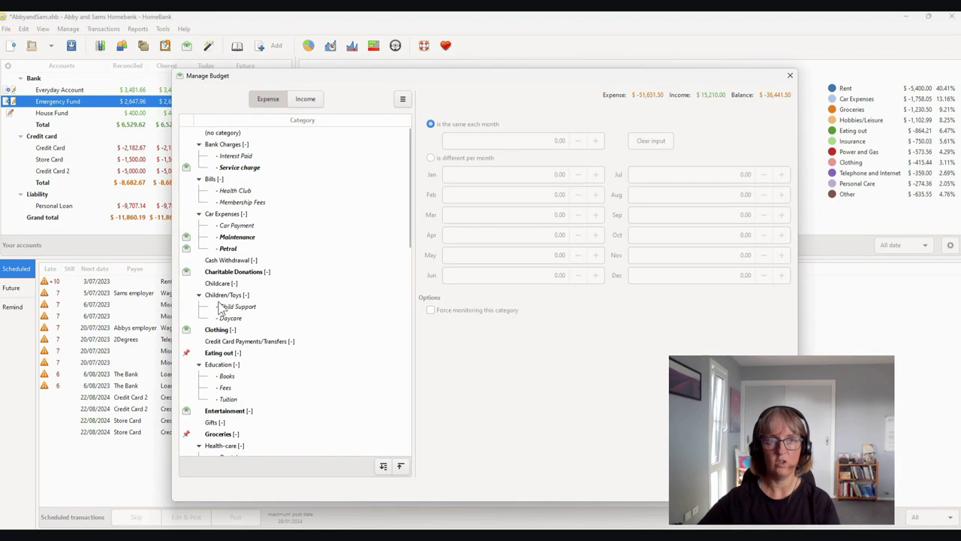
pyautogui.click(227, 248)
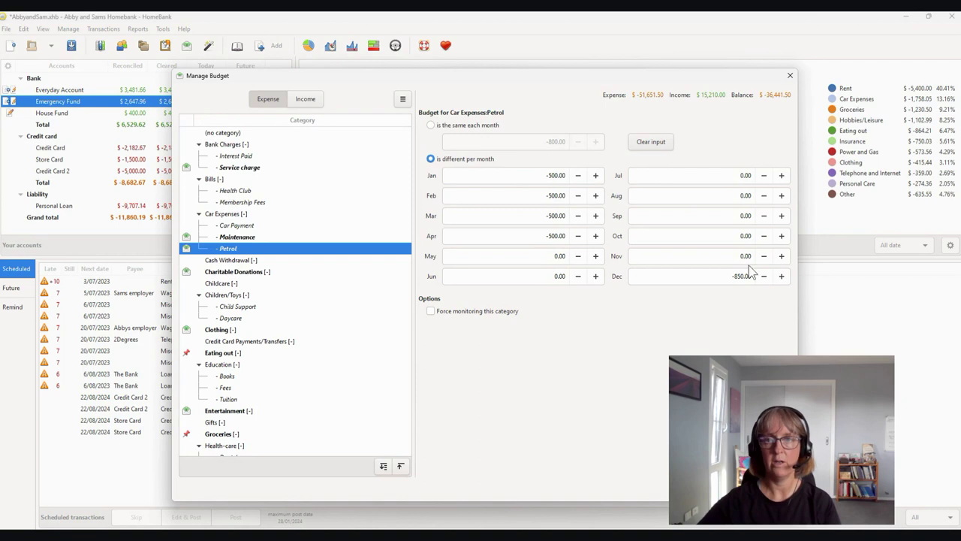
pyautogui.click(790, 75)
# Open the table view of the budget and enlarge its window to show all months.
pyautogui.click(67, 28)
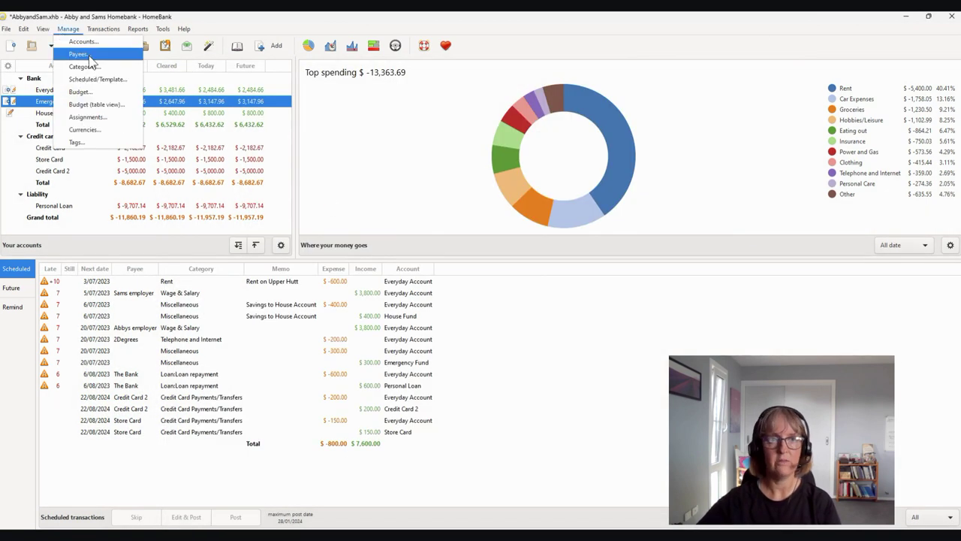
pyautogui.click(96, 105)
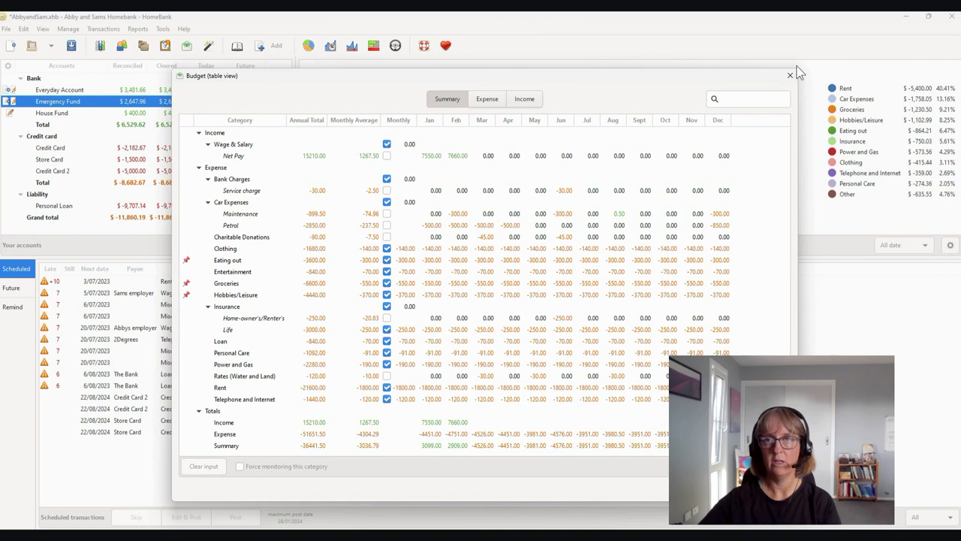
pyautogui.moveTo(799, 69); pyautogui.dragTo(901, 22)
pyautogui.moveTo(171, 310); pyautogui.dragTo(48, 283)
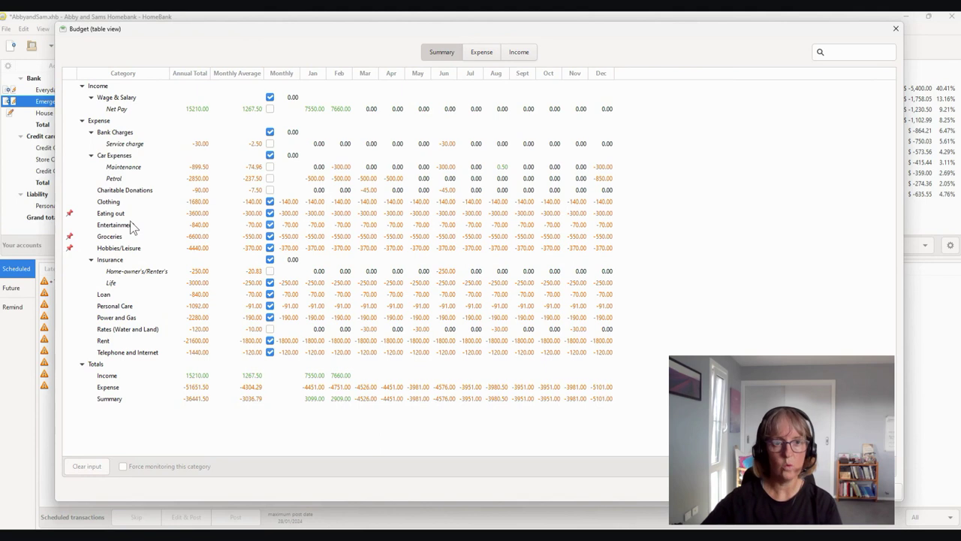
# Set the March budget for Charitable Donations to -50, and switch the category to the same amount every month.
pyautogui.click(270, 190)
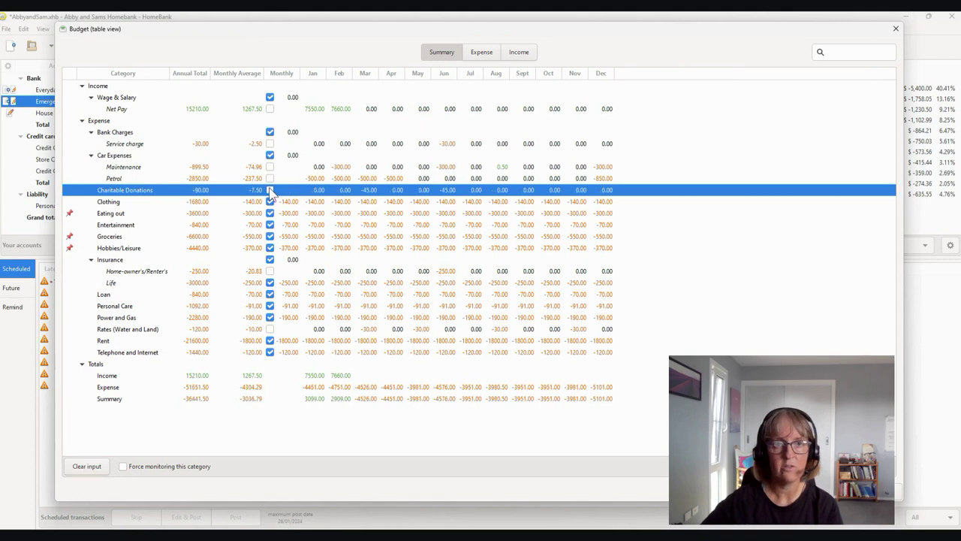
pyautogui.click(269, 190)
pyautogui.click(366, 190)
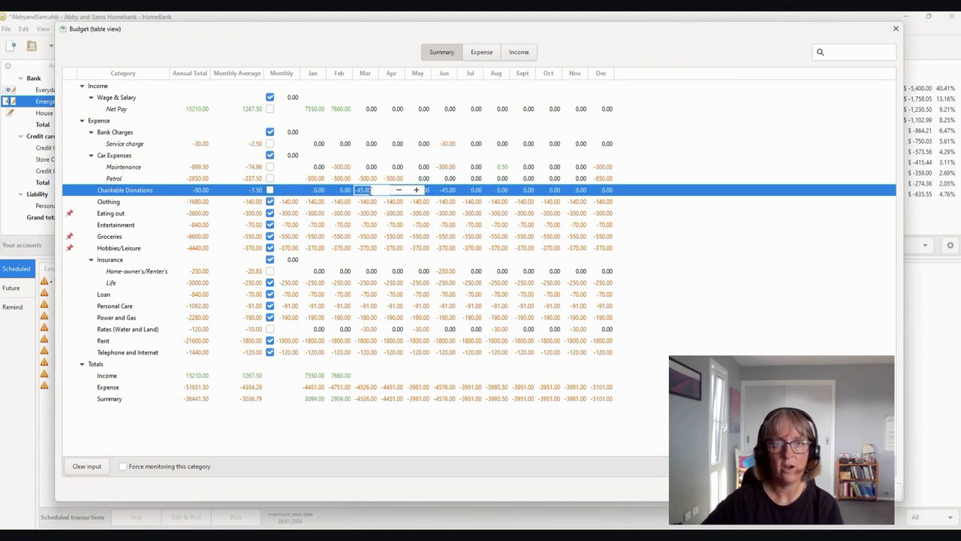
pyautogui.press('BackSpace')
pyautogui.write('-6')
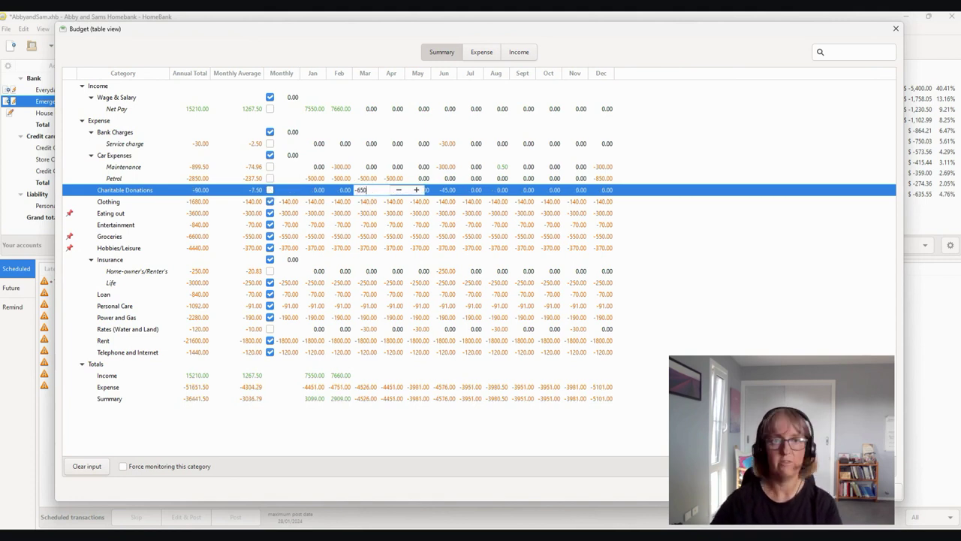
pyautogui.press('BackSpace')
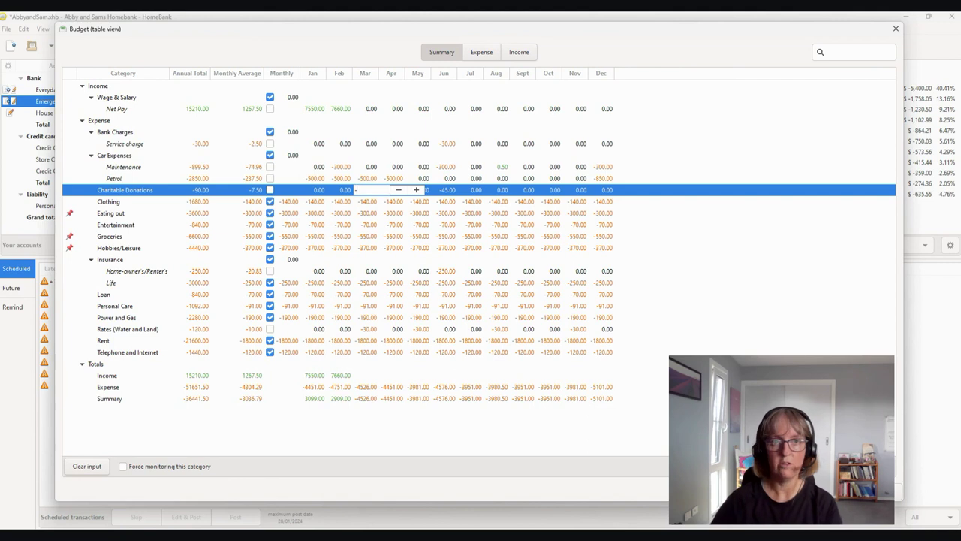
pyautogui.write('50')
pyautogui.press('Return')
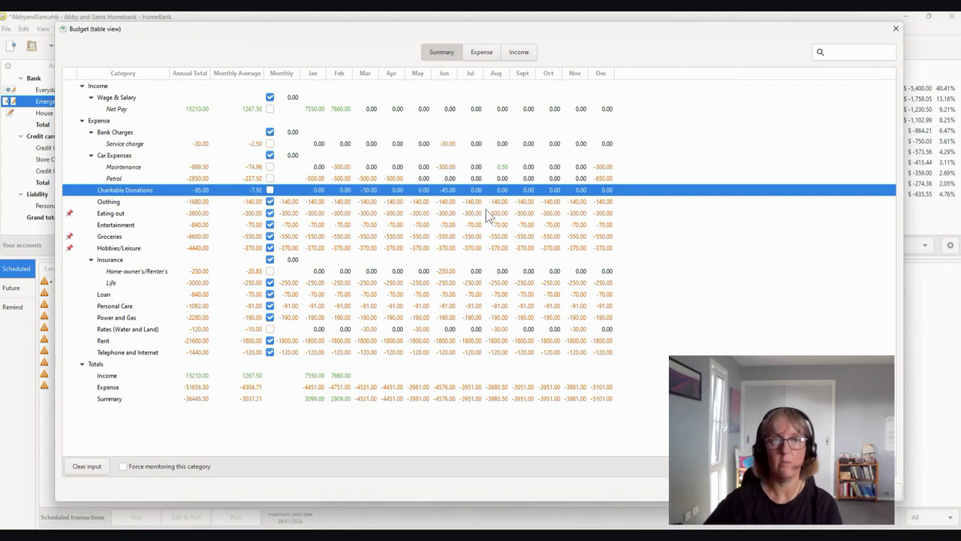
pyautogui.click(270, 190)
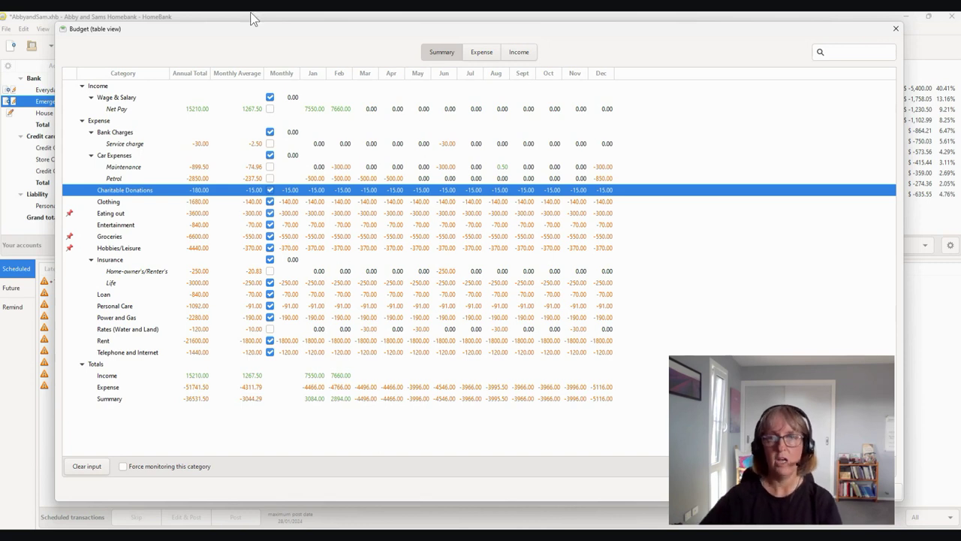
pyautogui.press('Escape')
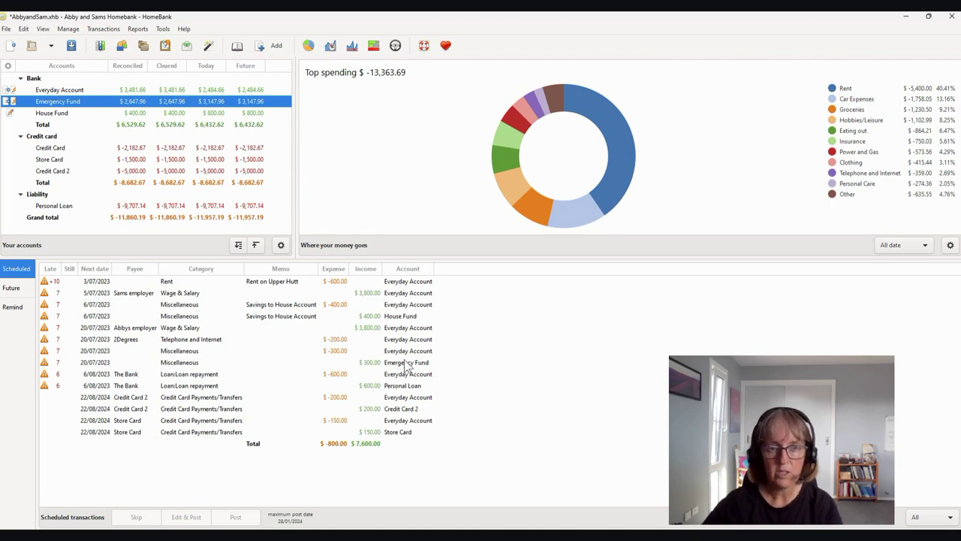
# Review the Statistics Report by category with type Total, and in Time mode.
pyautogui.click(370, 316)
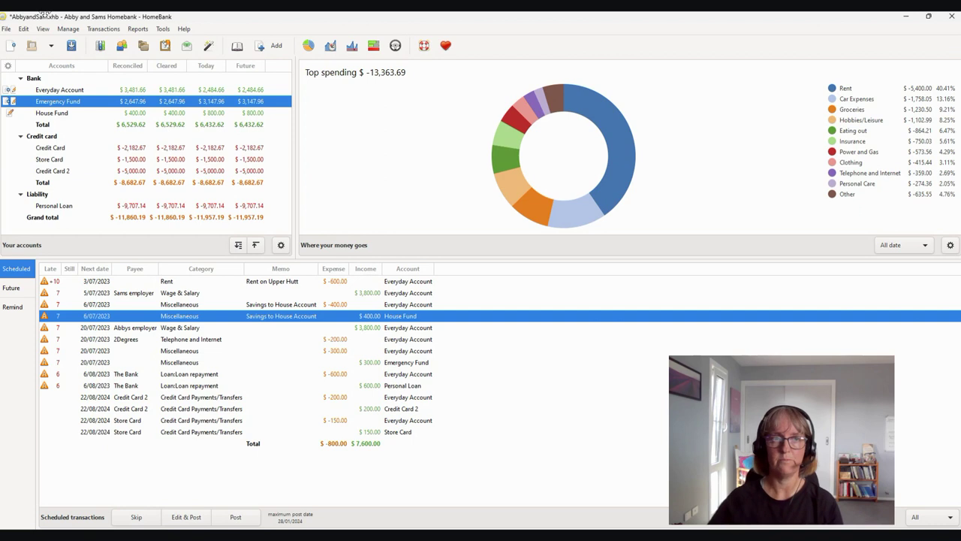
pyautogui.click(139, 29)
pyautogui.click(148, 43)
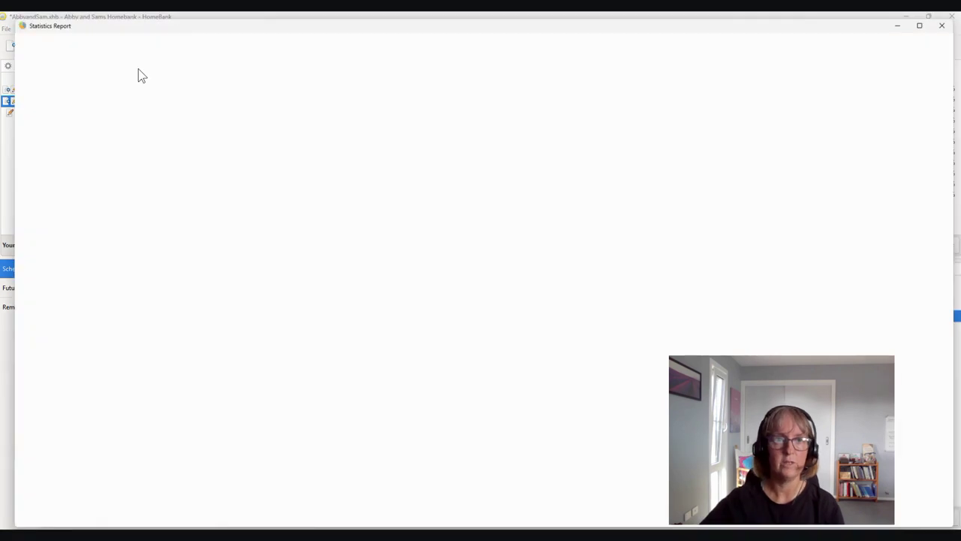
pyautogui.moveTo(235, 298); pyautogui.dragTo(233, 416)
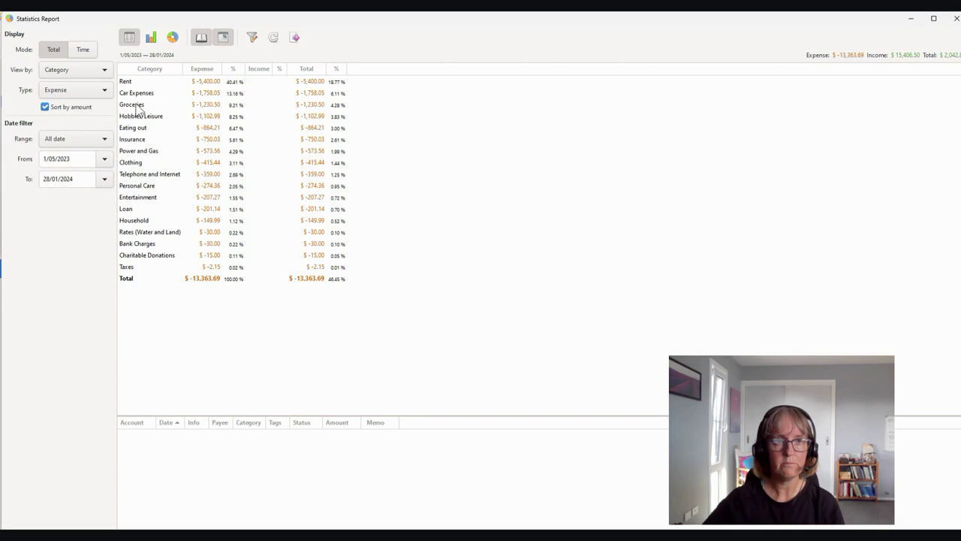
pyautogui.click(106, 91)
pyautogui.click(69, 130)
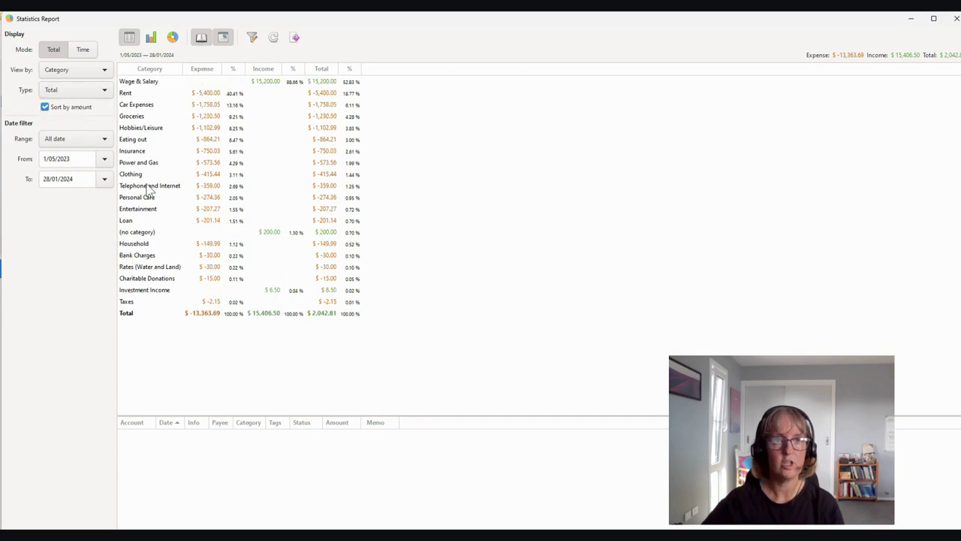
pyautogui.click(83, 50)
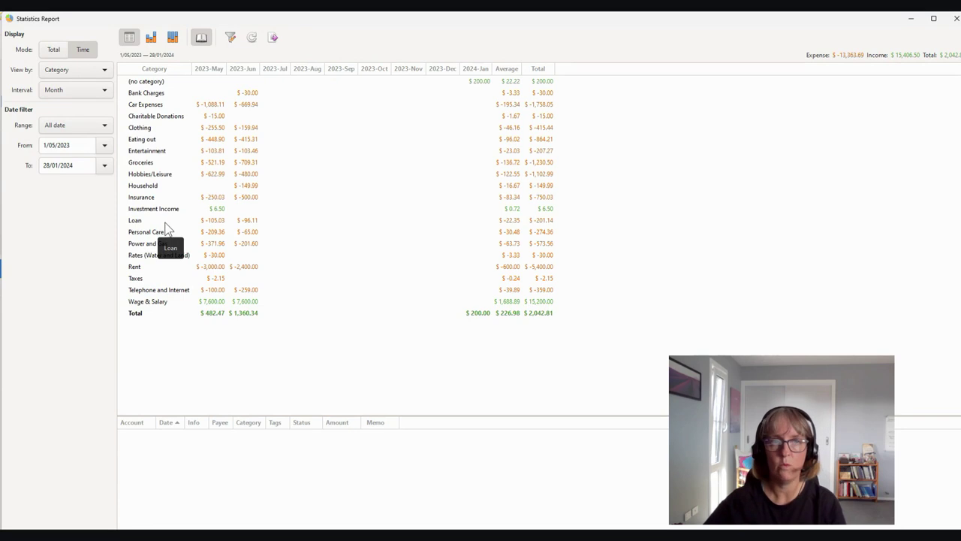
pyautogui.press('Escape')
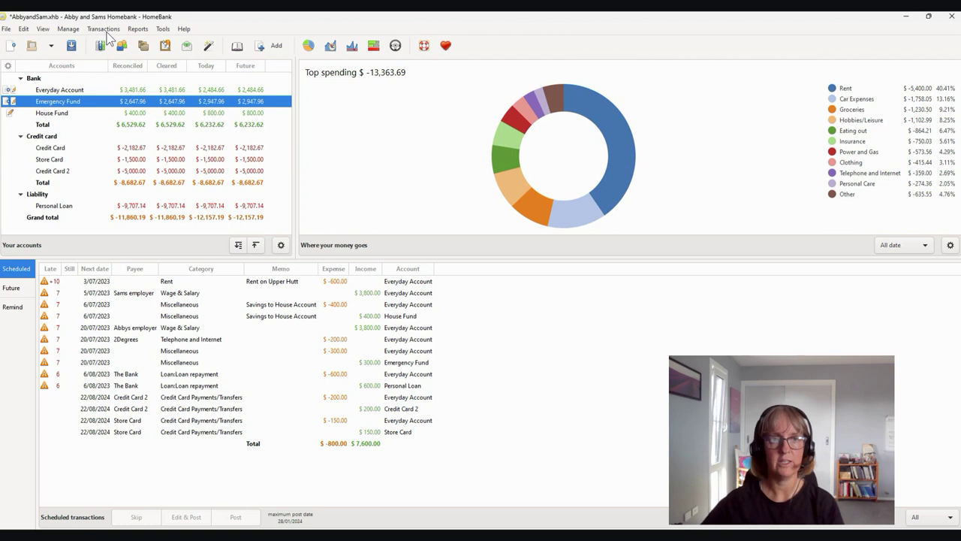
# Look through the expense categories and the entry fields for a new category and subcategory.
pyautogui.click(68, 28)
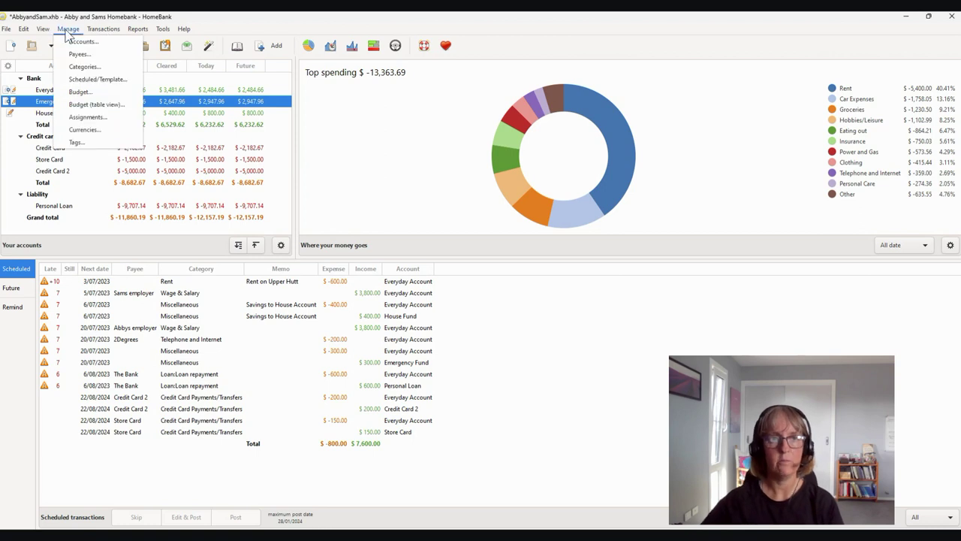
pyautogui.click(87, 67)
pyautogui.scroll(-5, 440, 274)
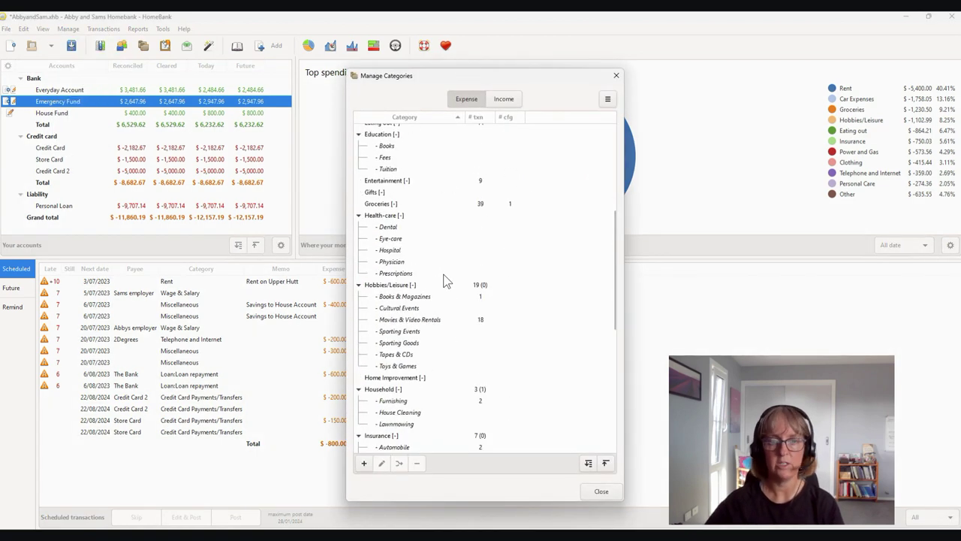
pyautogui.scroll(-8, 444, 280)
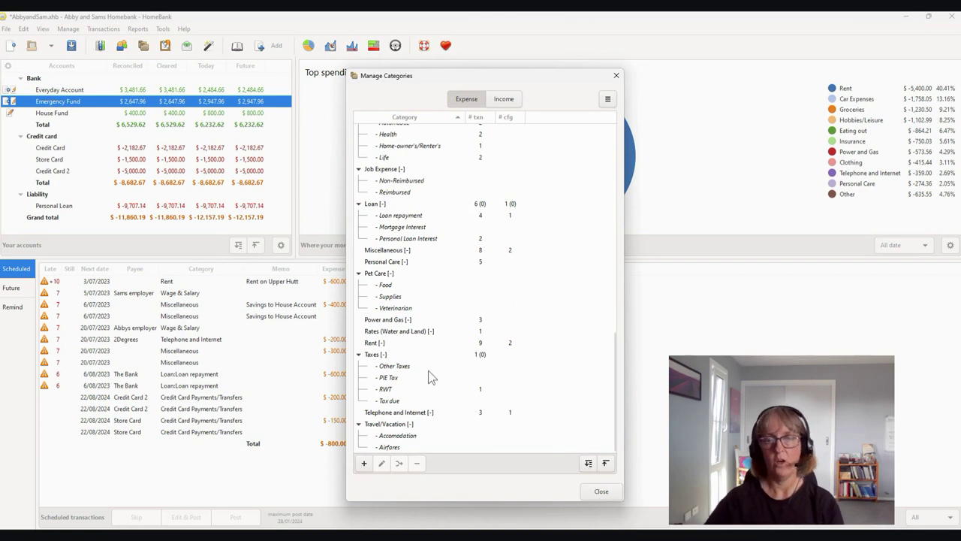
pyautogui.click(364, 464)
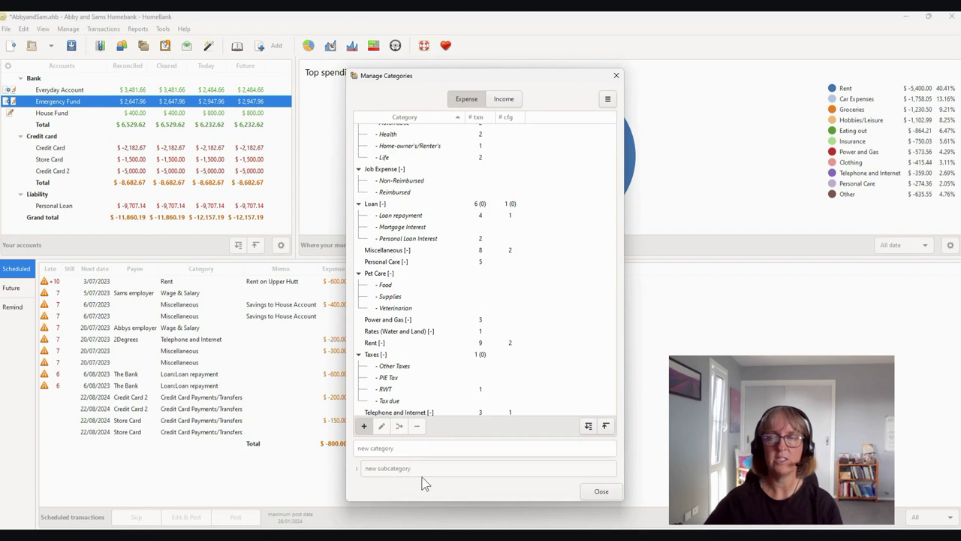
pyautogui.click(600, 492)
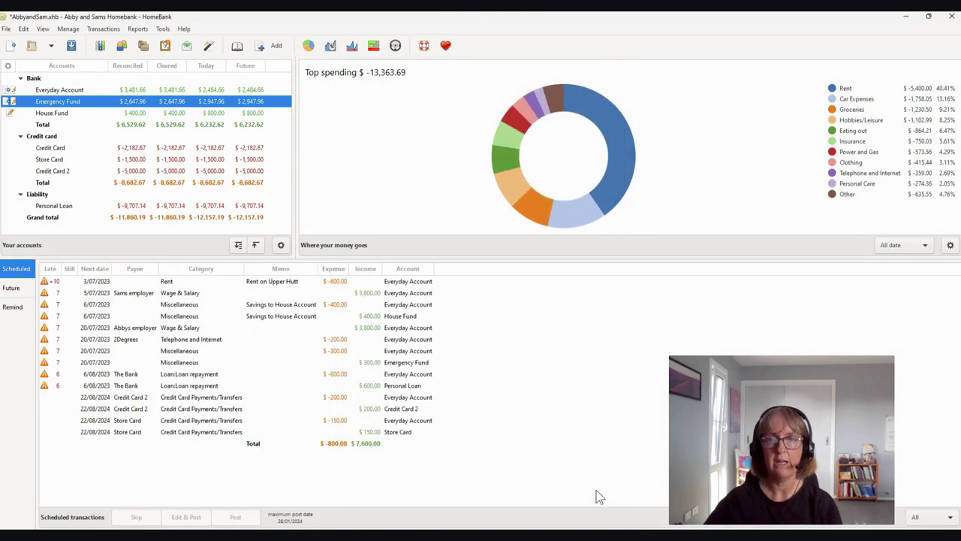
# Open the transaction register of the Everyday Account and maximize its window.
pyautogui.click(102, 30)
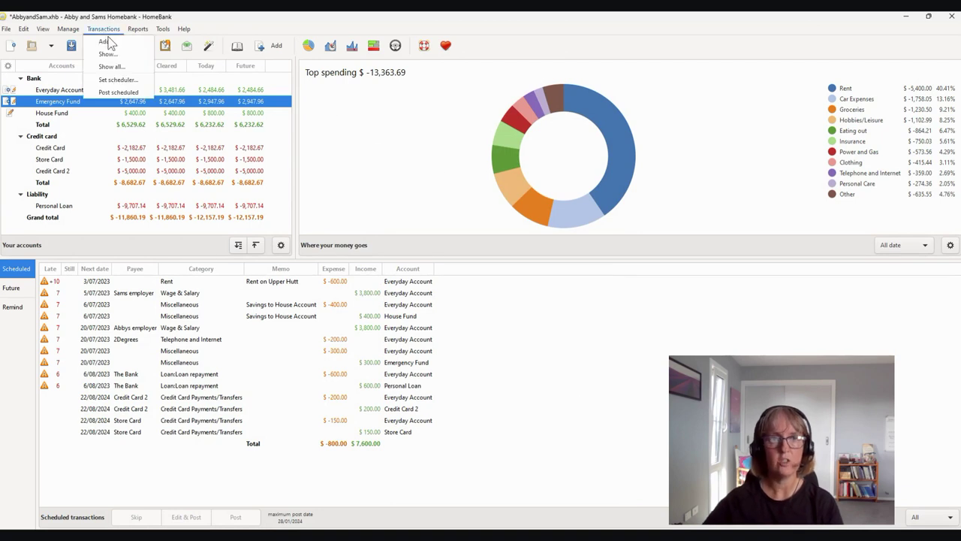
pyautogui.click(53, 98)
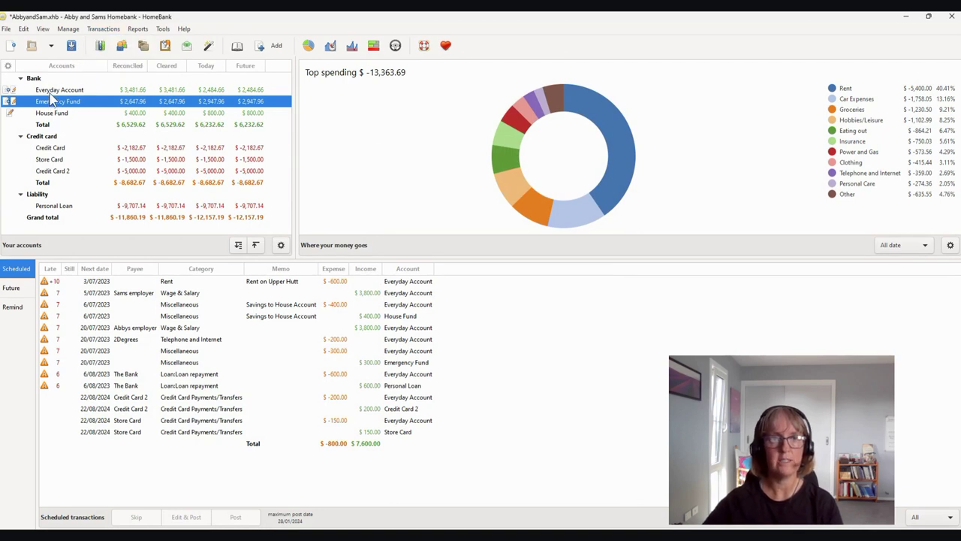
pyautogui.click(53, 91)
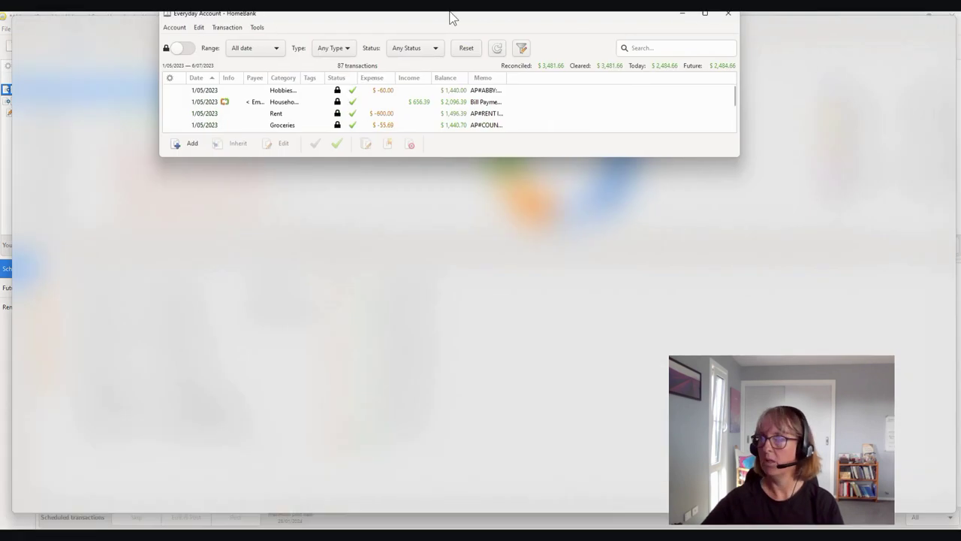
pyautogui.doubleClick(451, 17)
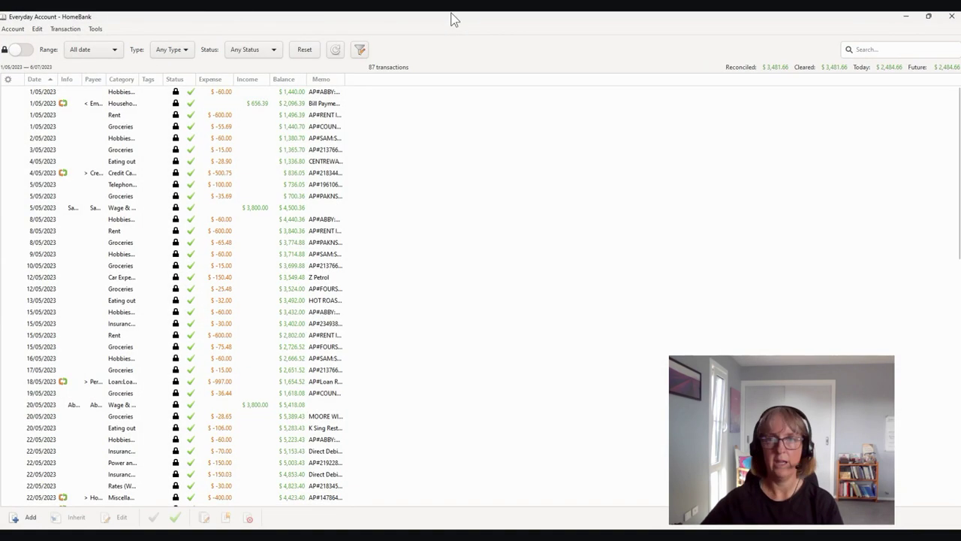
# Start a new expense transaction in the Everyday Account with an amount of -400.00.
pyautogui.click(70, 29)
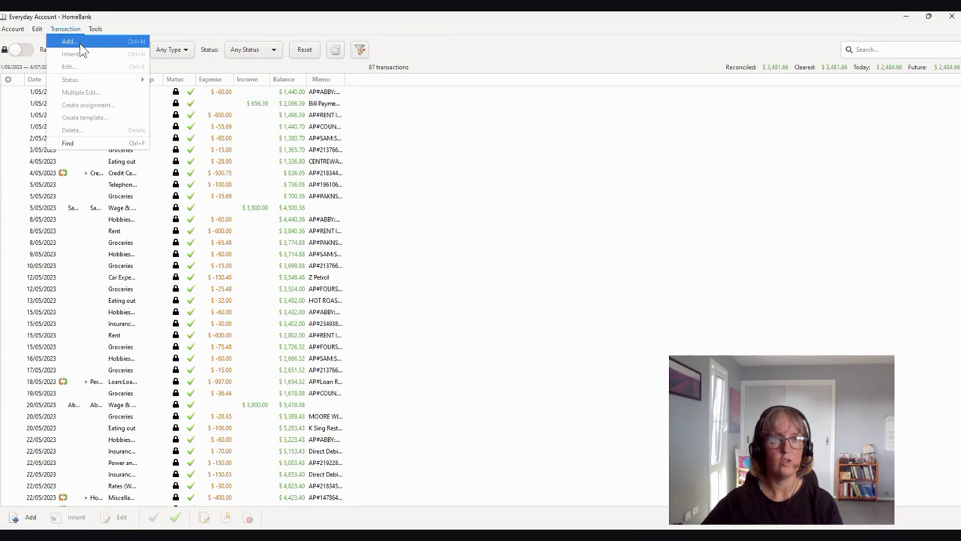
pyautogui.click(75, 42)
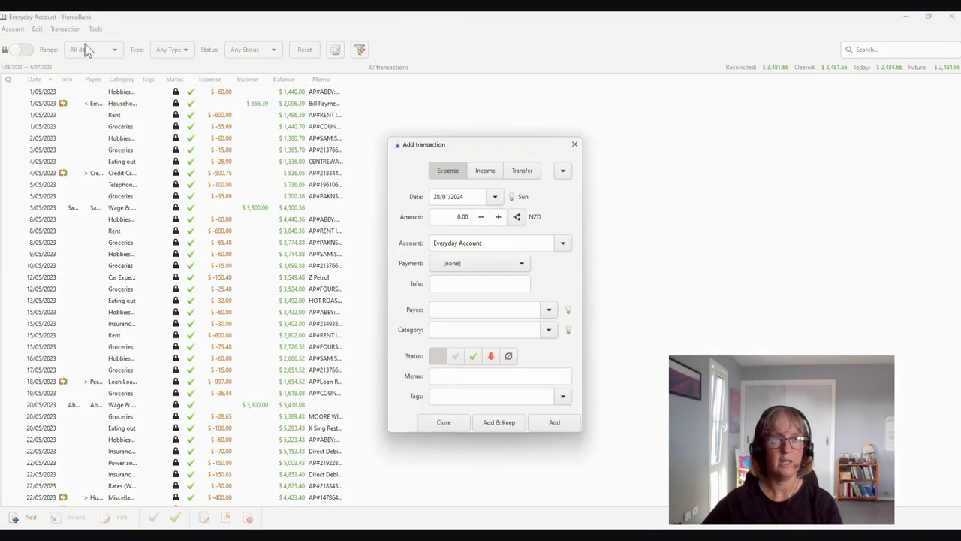
pyautogui.click(453, 215)
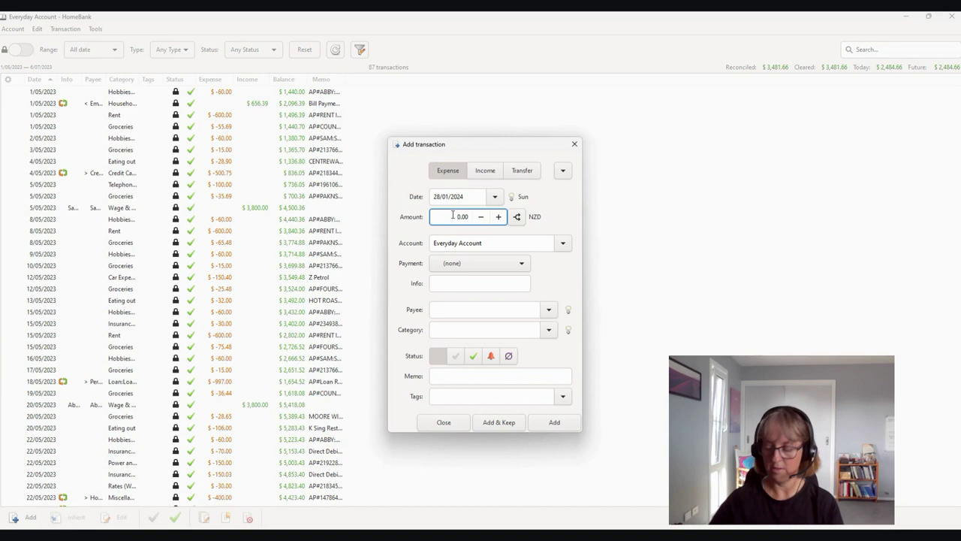
pyautogui.write('-40')
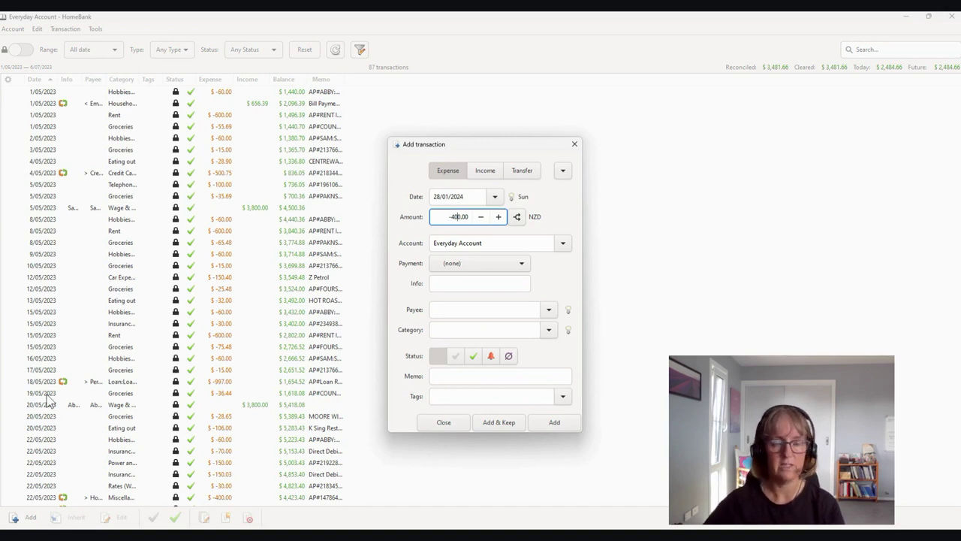
# Enter Savings followed by a colon as the parent part of the new transaction's category.
pyautogui.click(471, 329)
pyautogui.write('Saving')
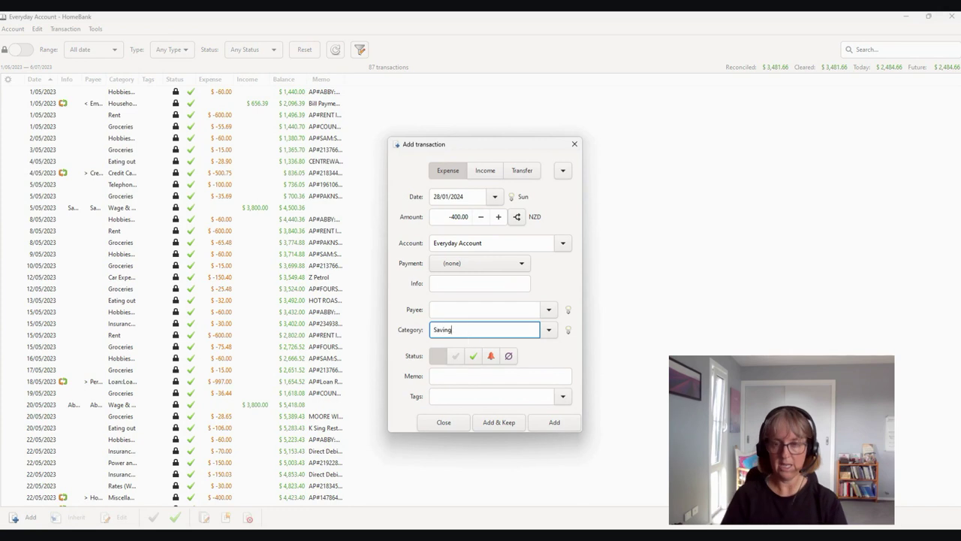
pyautogui.write('s:')
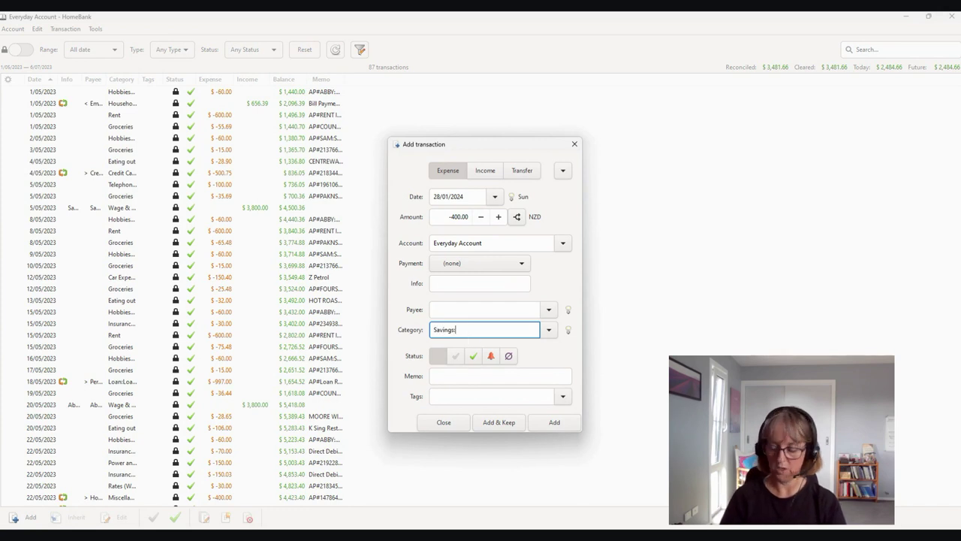
pyautogui.write('Emer')
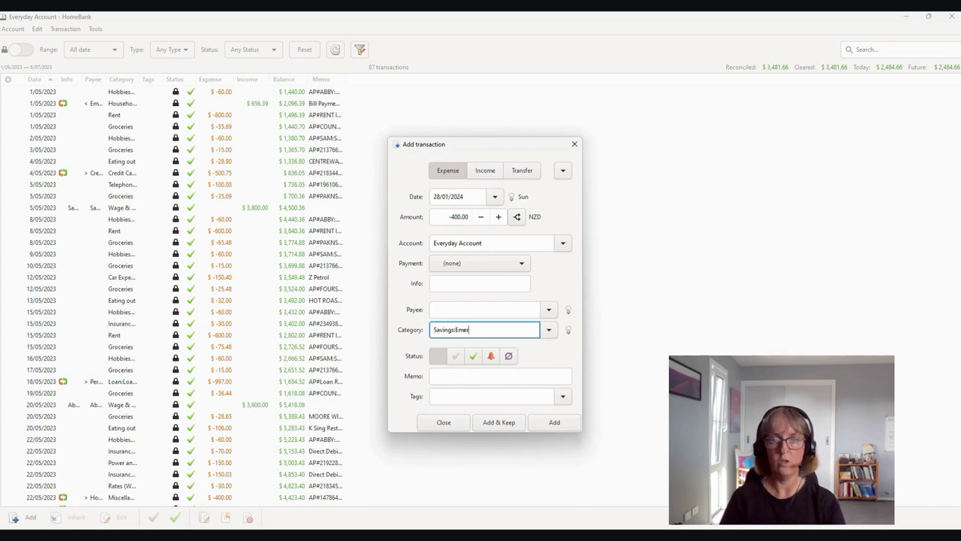
pyautogui.write('gency')
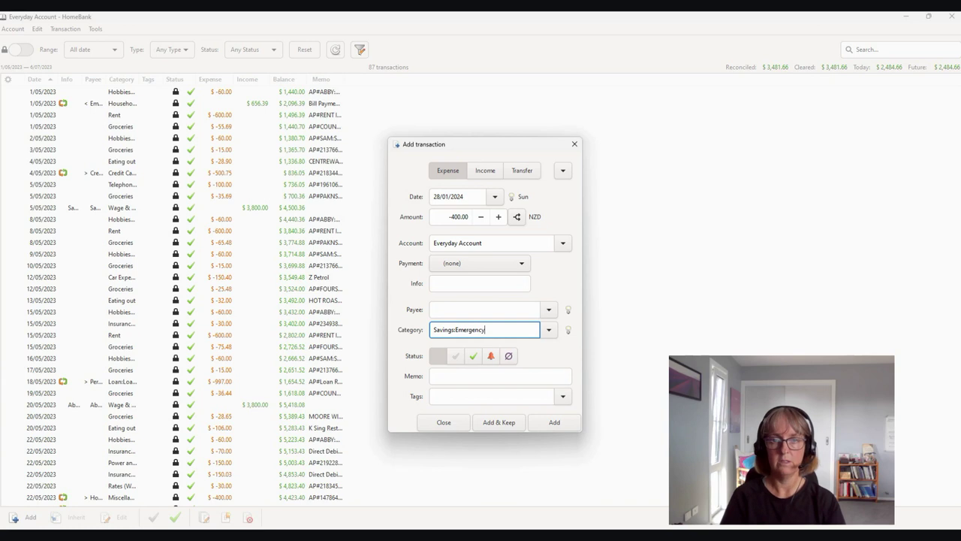
pyautogui.write(' Fund')
pyautogui.press('BackSpace')
pyautogui.press('BackSpace')
pyautogui.press('BackSpace')
pyautogui.press('BackSpace')
pyautogui.press('BackSpace')
pyautogui.press('BackSpace')
pyautogui.press('BackSpace')
pyautogui.press('BackSpace')
pyautogui.press('BackSpace')
pyautogui.press('BackSpace')
pyautogui.press('BackSpace')
pyautogui.press('BackSpace')
pyautogui.press('BackSpace')
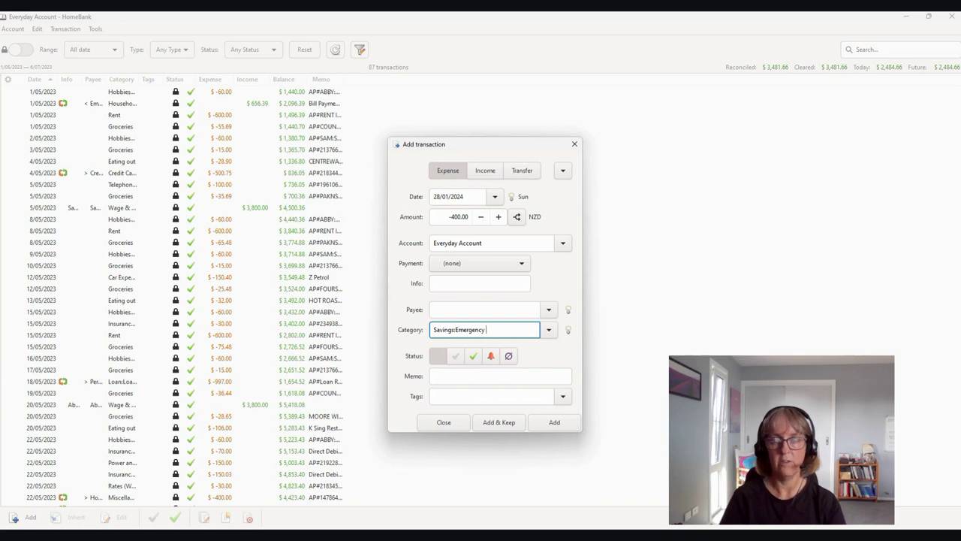
pyautogui.press('BackSpace')
# Complete the category as Savings:House Fund, add the transaction, and close the transaction form.
pyautogui.write('House Fund')
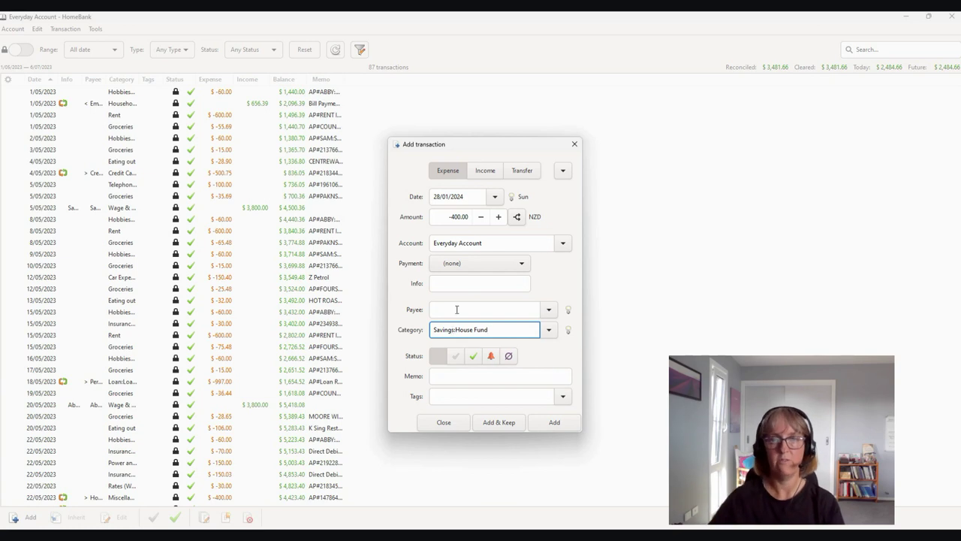
pyautogui.click(553, 423)
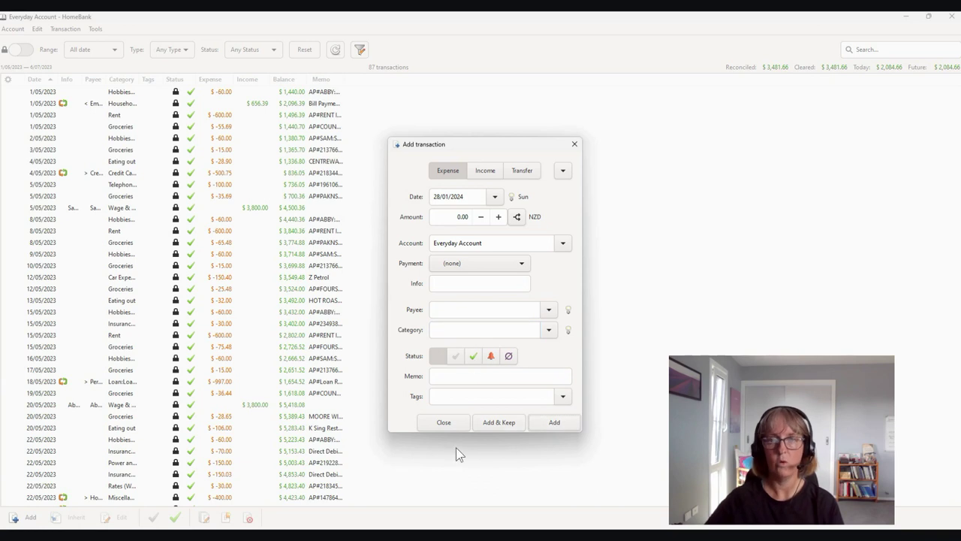
pyautogui.click(444, 424)
# Check the new Savings transaction dated 28/01/2024 at the end of the Everyday Account register, and close the register.
pyautogui.scroll(-10, 266, 323)
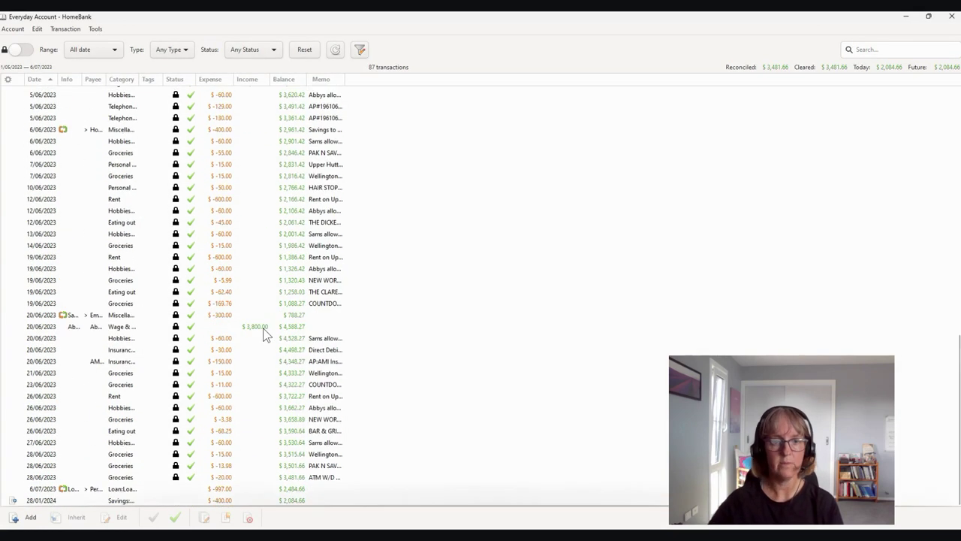
pyautogui.click(131, 500)
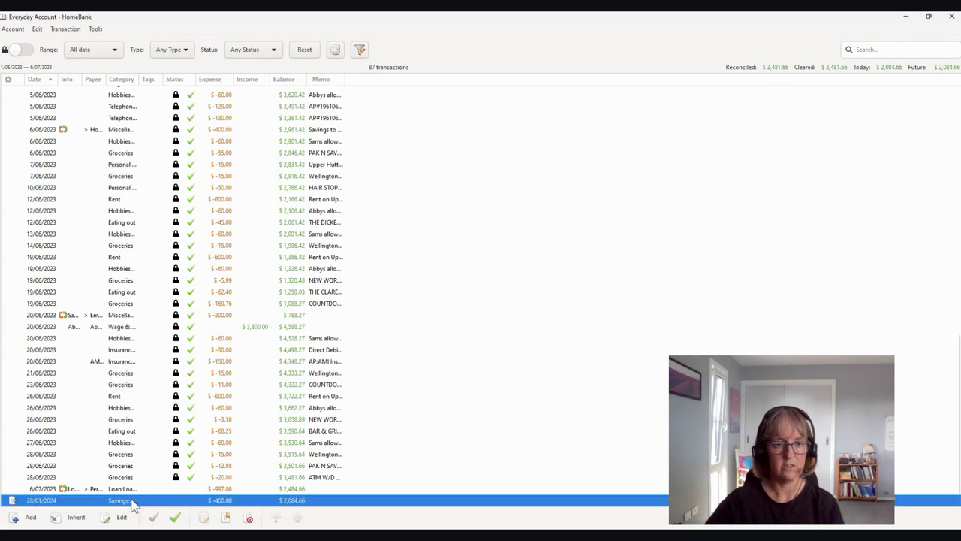
pyautogui.click(951, 16)
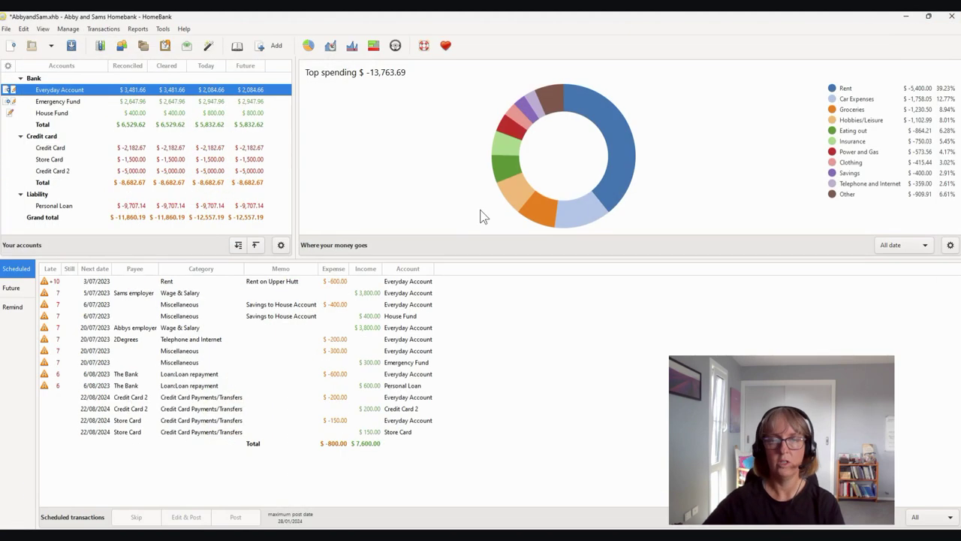
# In the expense categories, rename the House Fund subcategory under Savings to House Fund Out.
pyautogui.click(67, 30)
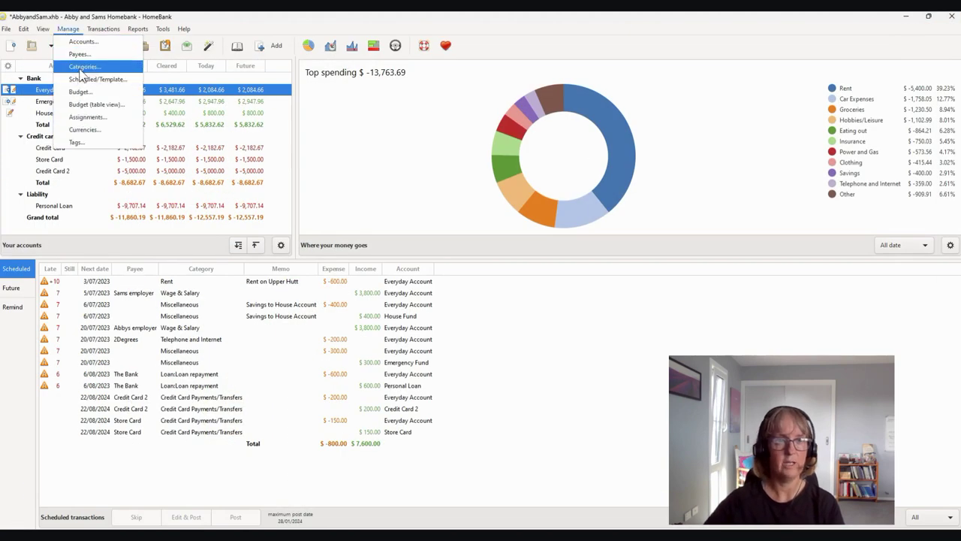
pyautogui.click(81, 67)
pyautogui.scroll(-10, 435, 309)
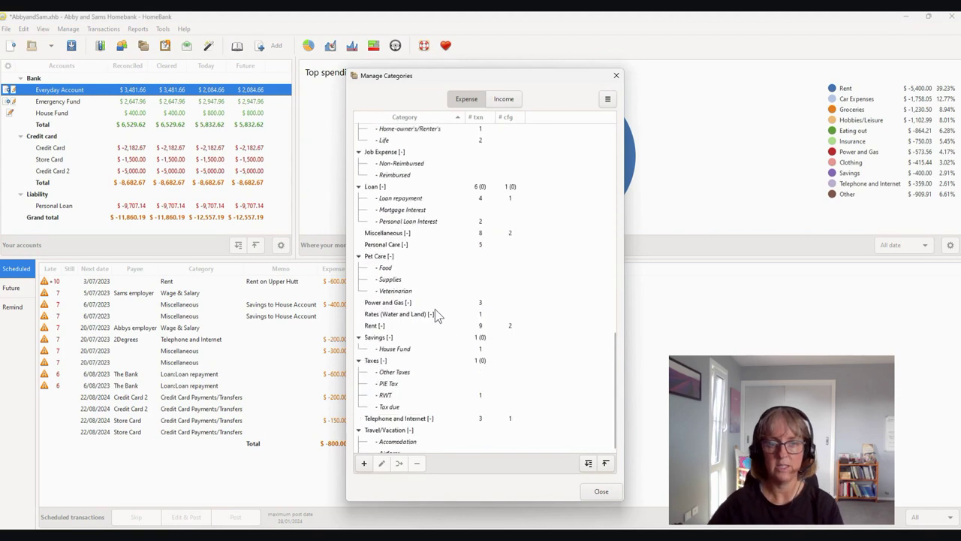
pyautogui.click(383, 334)
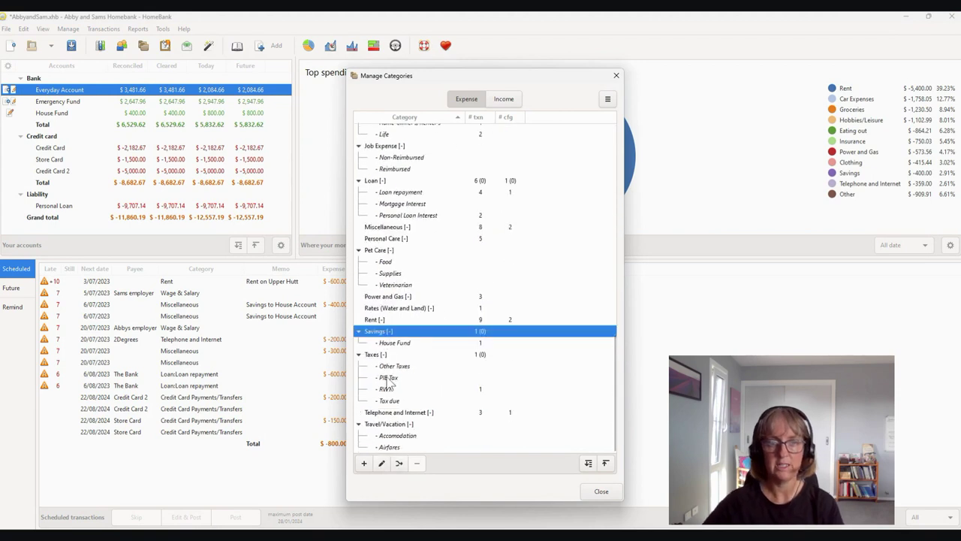
pyautogui.click(397, 345)
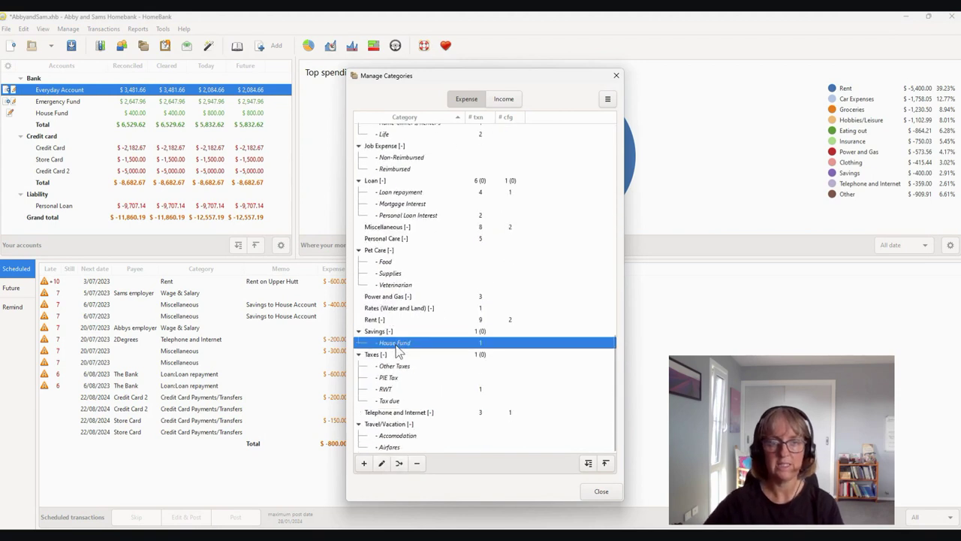
pyautogui.doubleClick(397, 345)
pyautogui.click(493, 292)
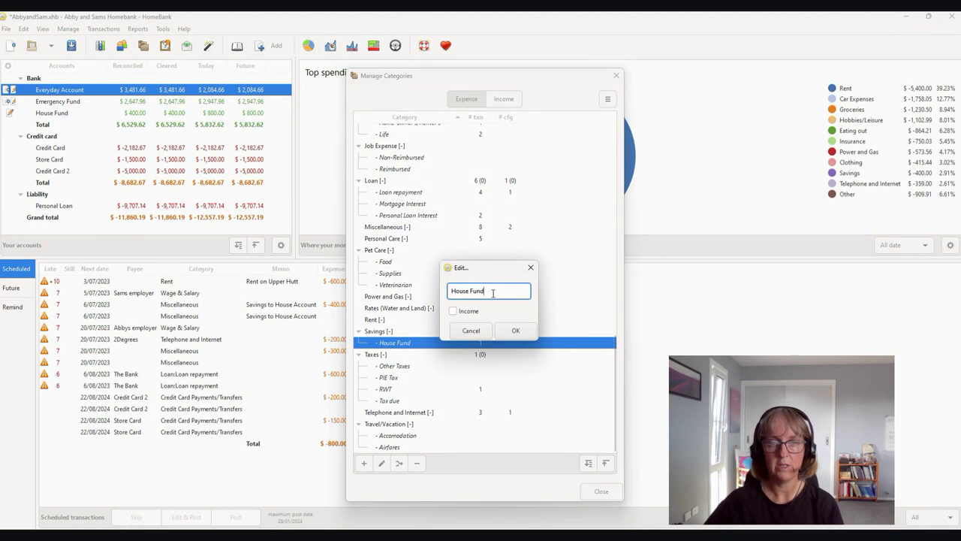
pyautogui.write('Out')
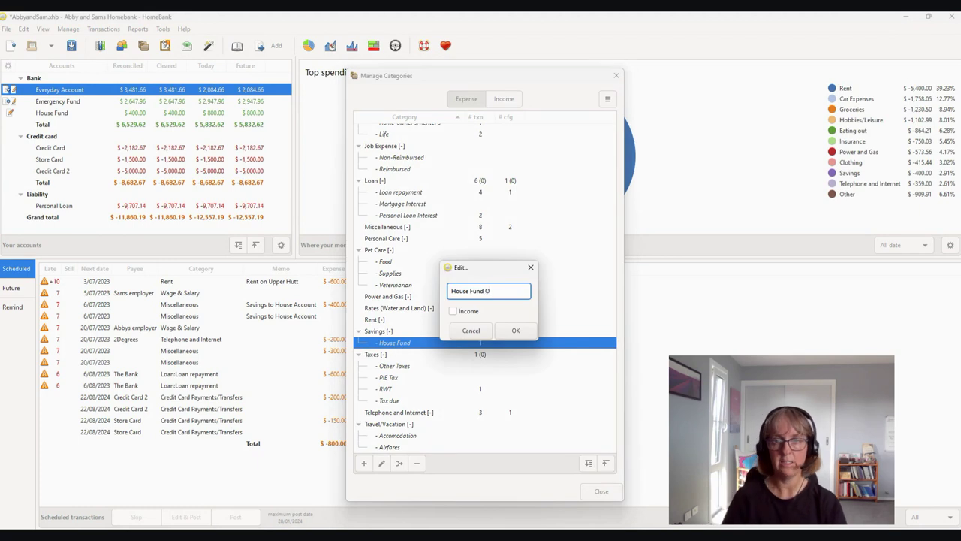
pyautogui.click(519, 330)
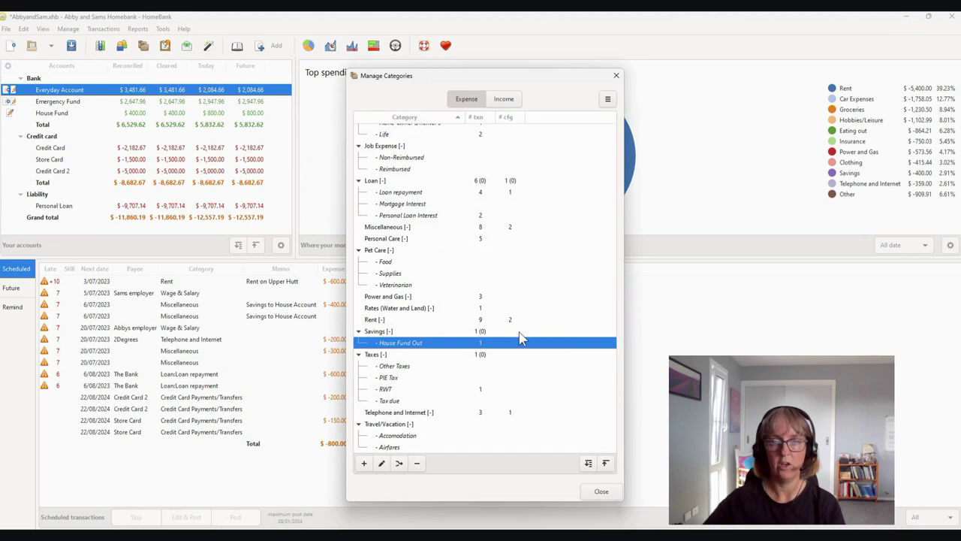
# Add a House Fund In subcategory under Savings and close the category manager.
pyautogui.click(364, 462)
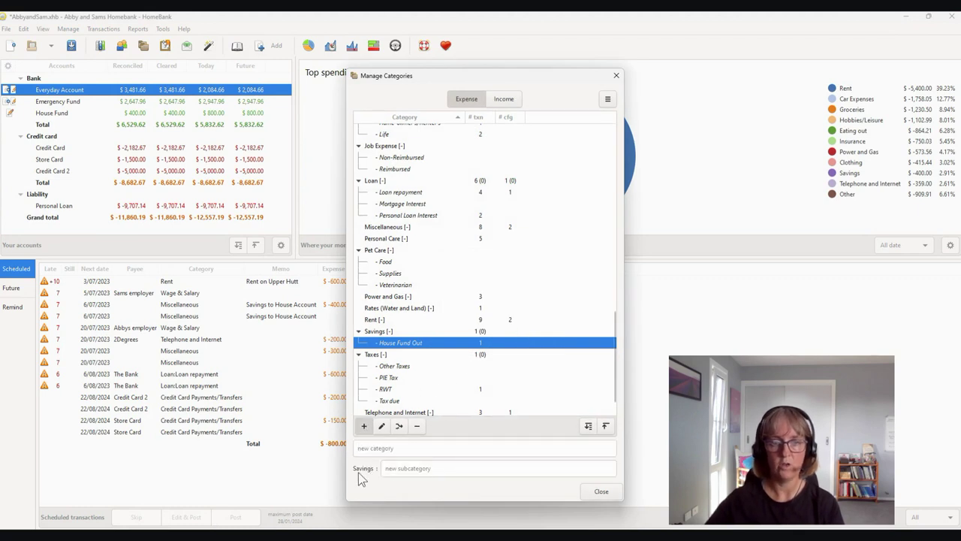
pyautogui.click(390, 469)
pyautogui.write('House Fund In')
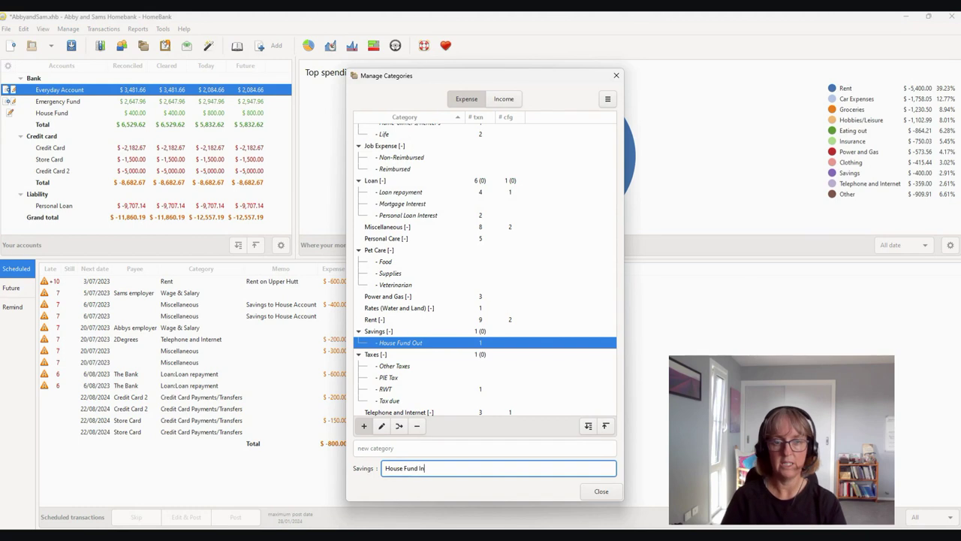
pyautogui.press('Return')
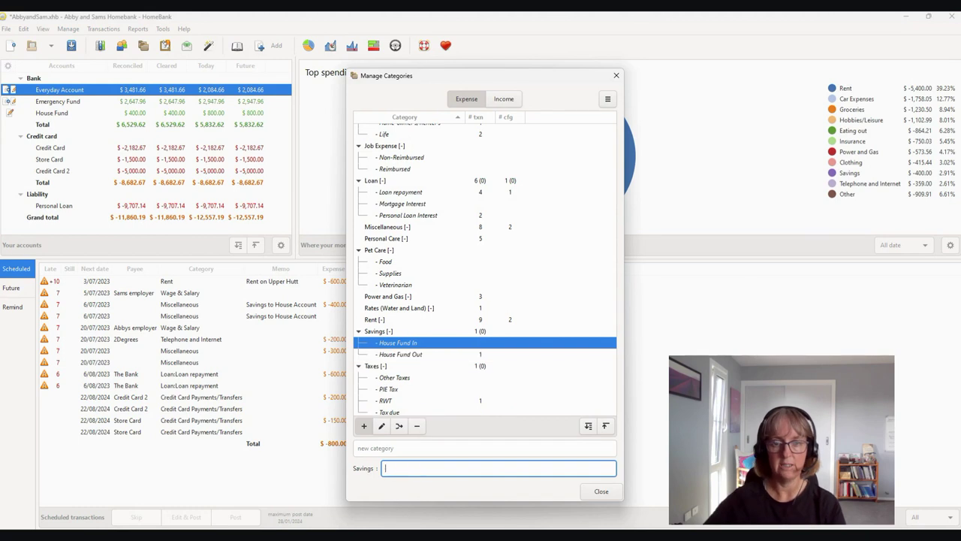
pyautogui.click(601, 490)
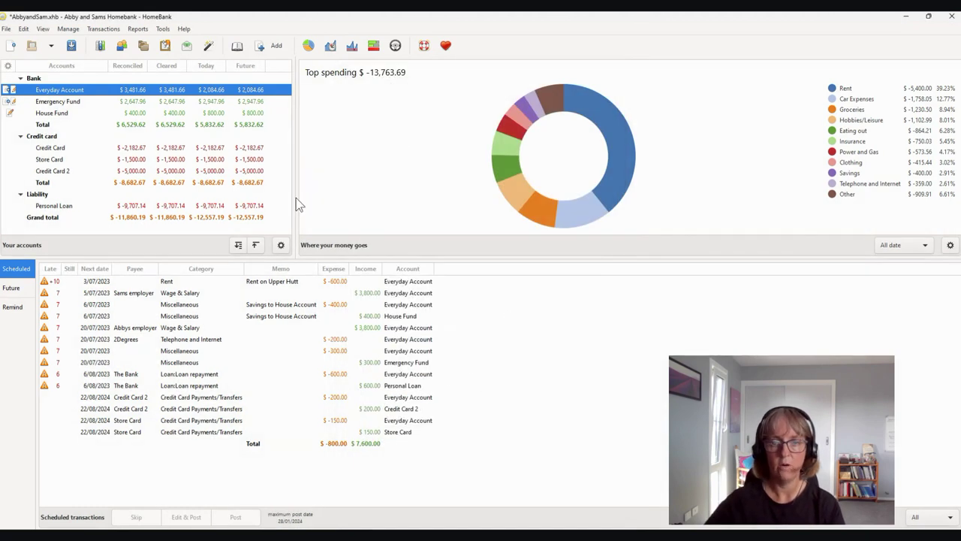
# Open the House Fund account's register and start a new income transaction with an amount of 400.00.
pyautogui.doubleClick(64, 116)
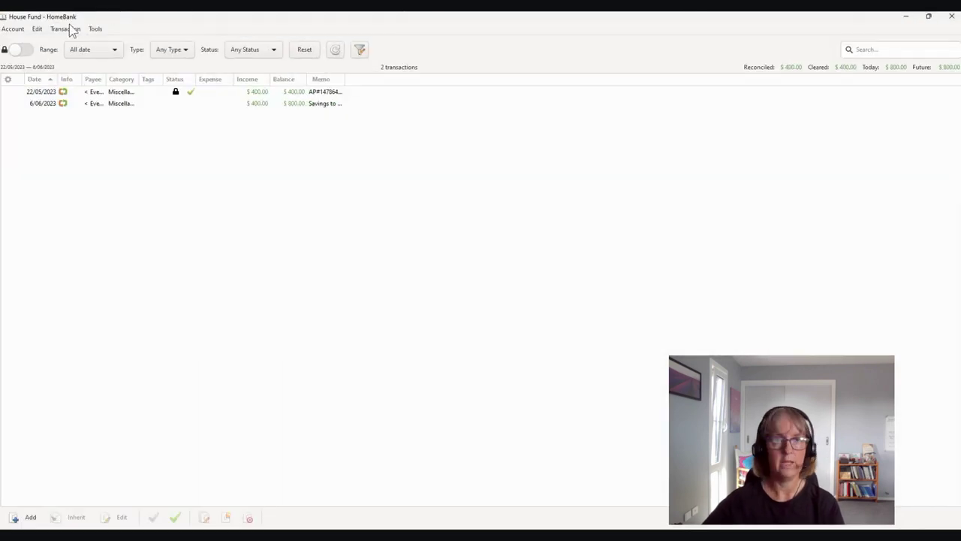
pyautogui.click(72, 30)
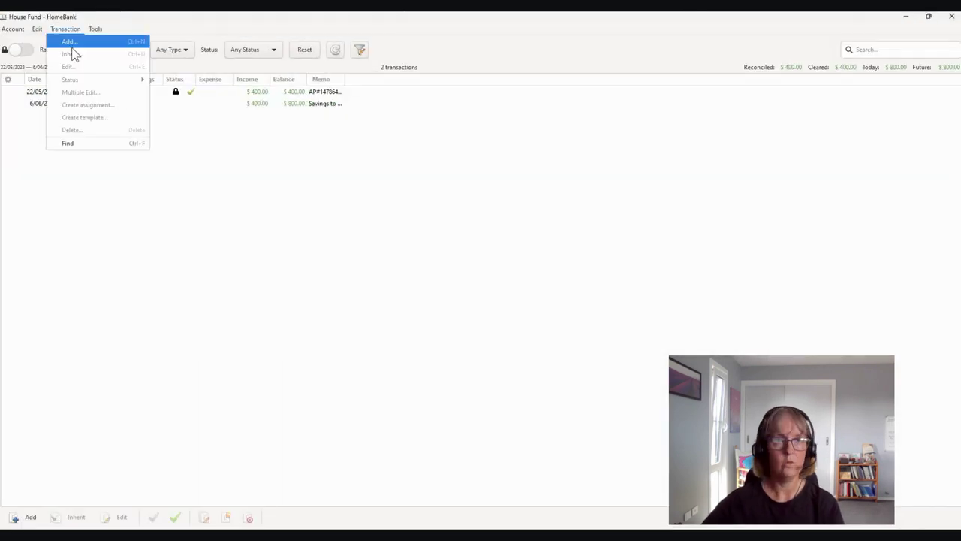
pyautogui.click(72, 43)
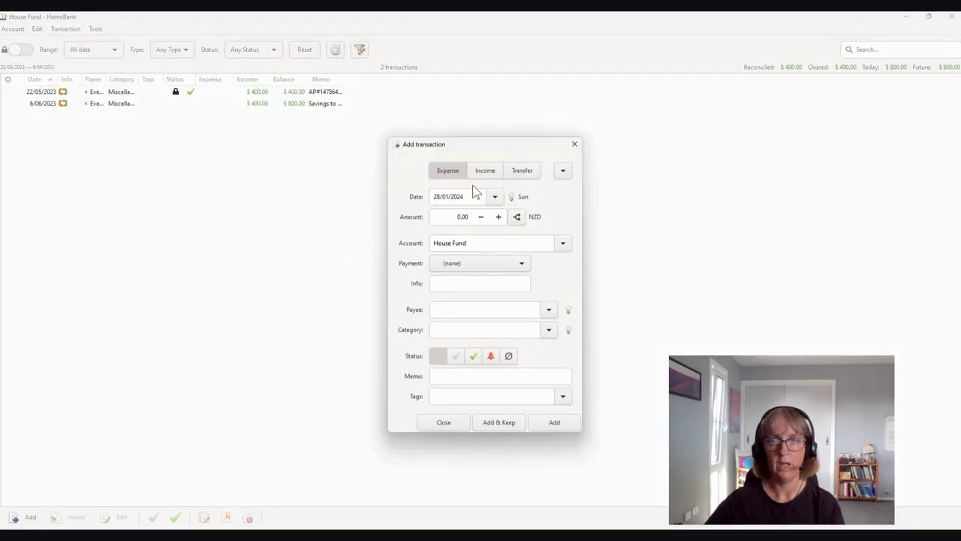
pyautogui.click(488, 171)
pyautogui.click(452, 217)
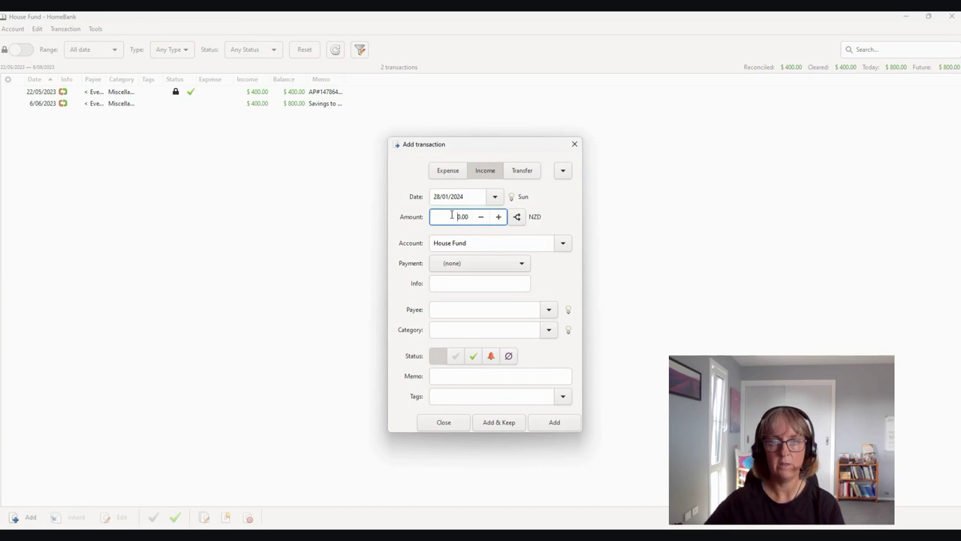
pyautogui.write('40')
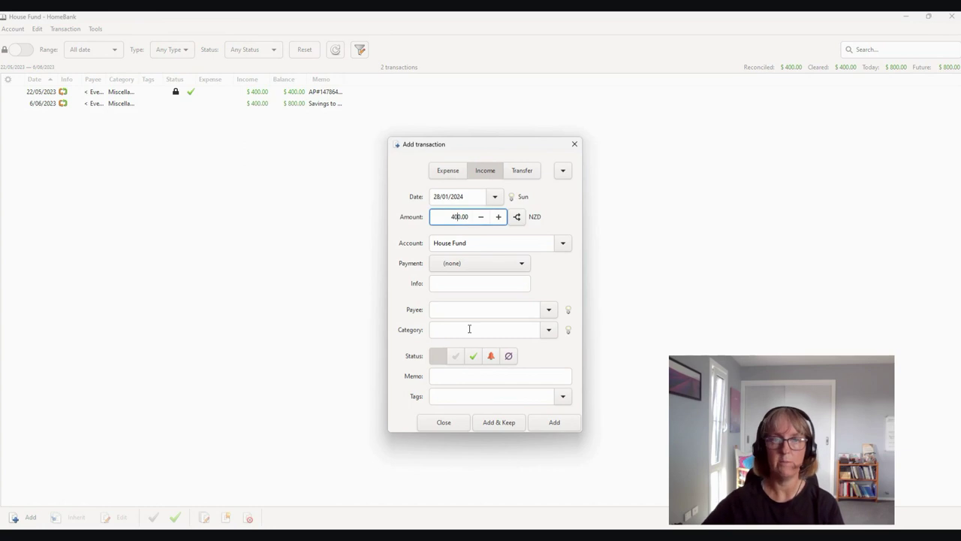
# Assign the category Savings:House Fund In, add the income transaction, and close the form and the House Fund register.
pyautogui.click(469, 329)
pyautogui.write('sav')
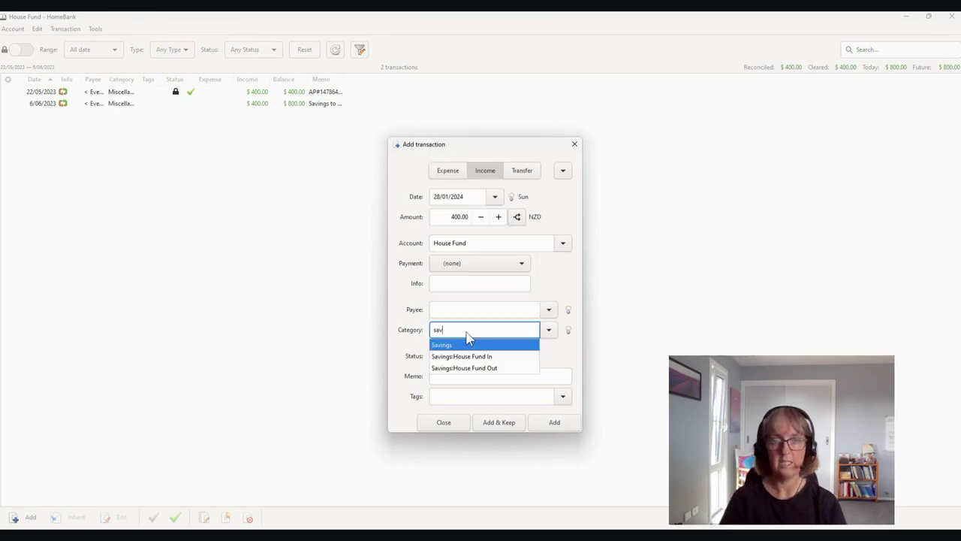
pyautogui.click(467, 356)
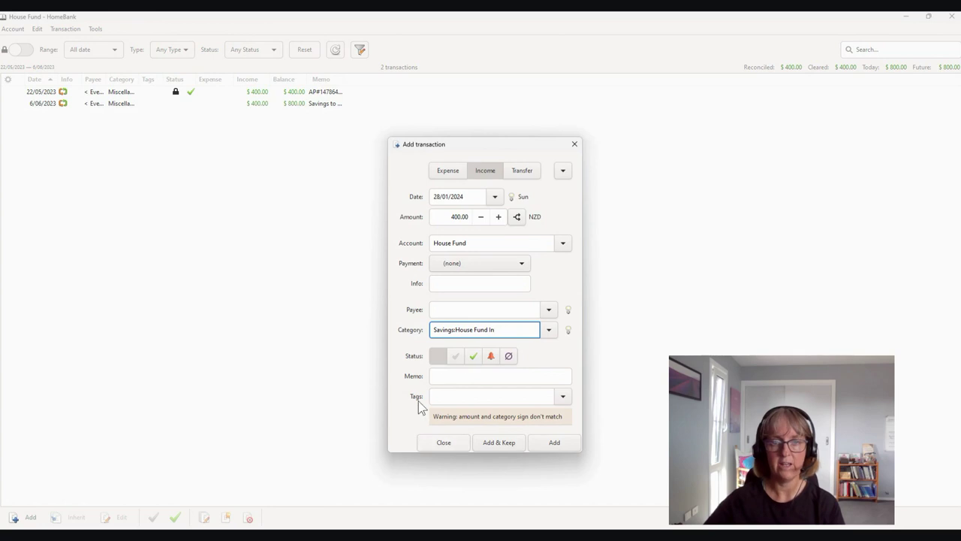
pyautogui.click(554, 443)
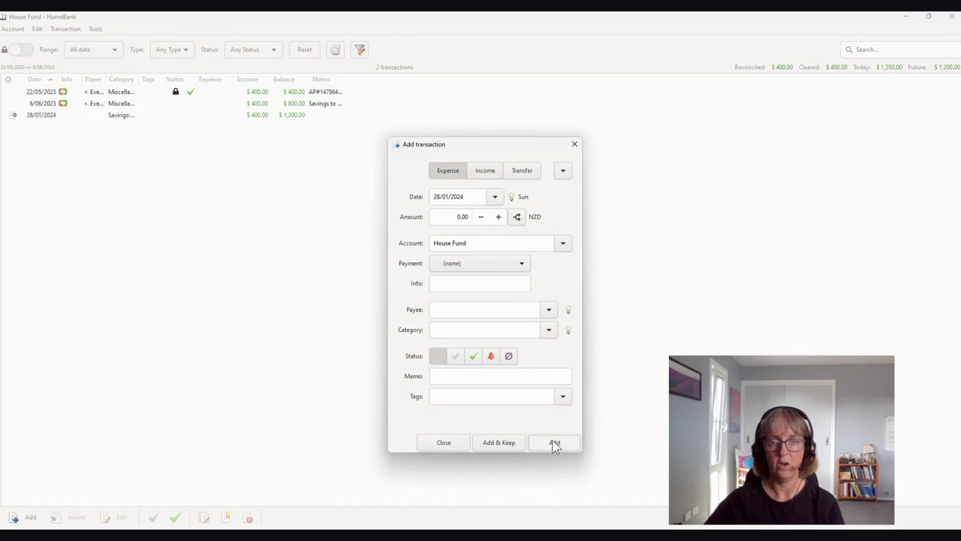
pyautogui.click(445, 442)
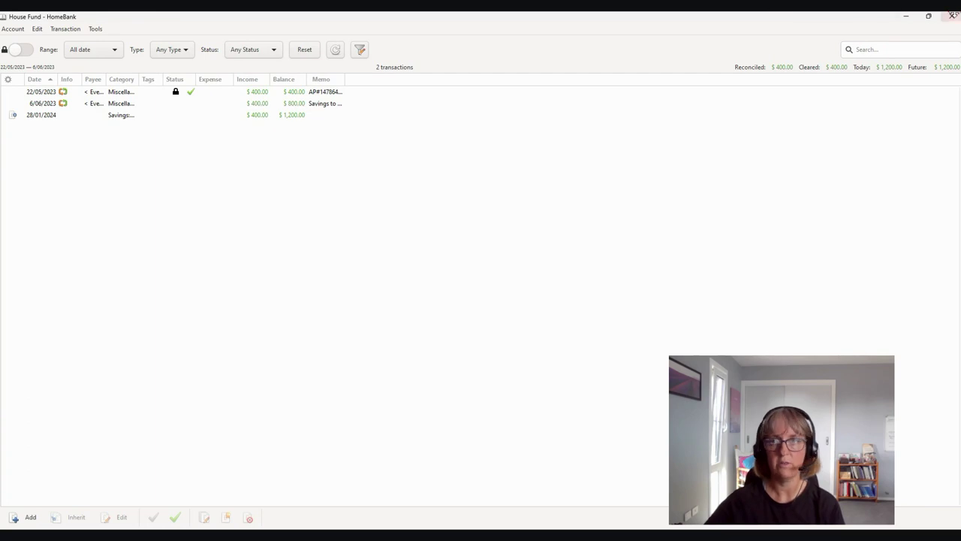
pyautogui.click(951, 15)
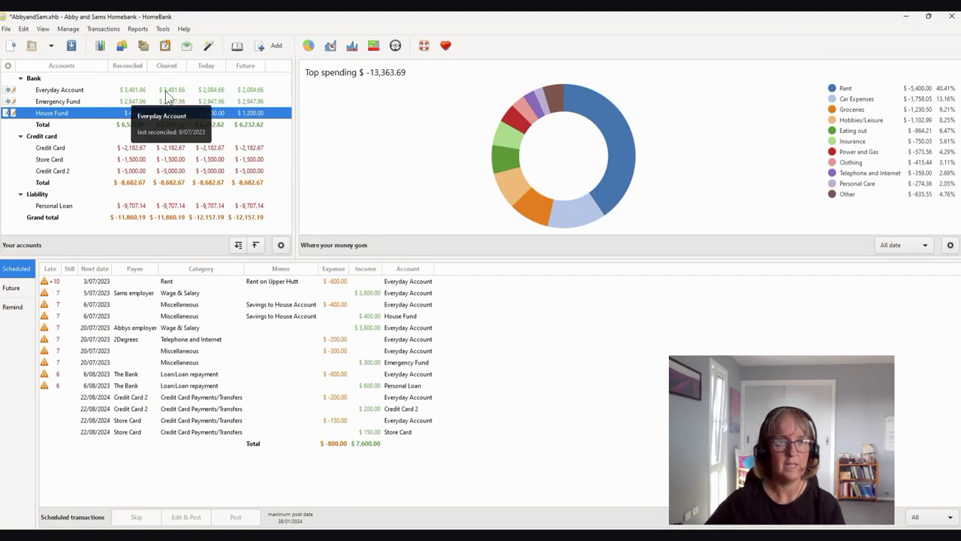
# Review the latest Savings transaction in the Everyday Account register and close the register.
pyautogui.doubleClick(166, 90)
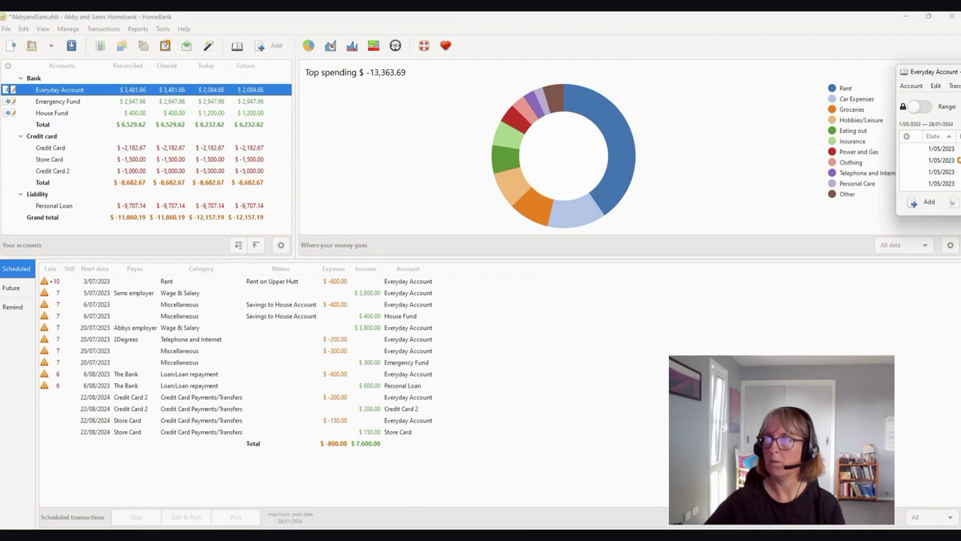
pyautogui.scroll(-10, 225, 465)
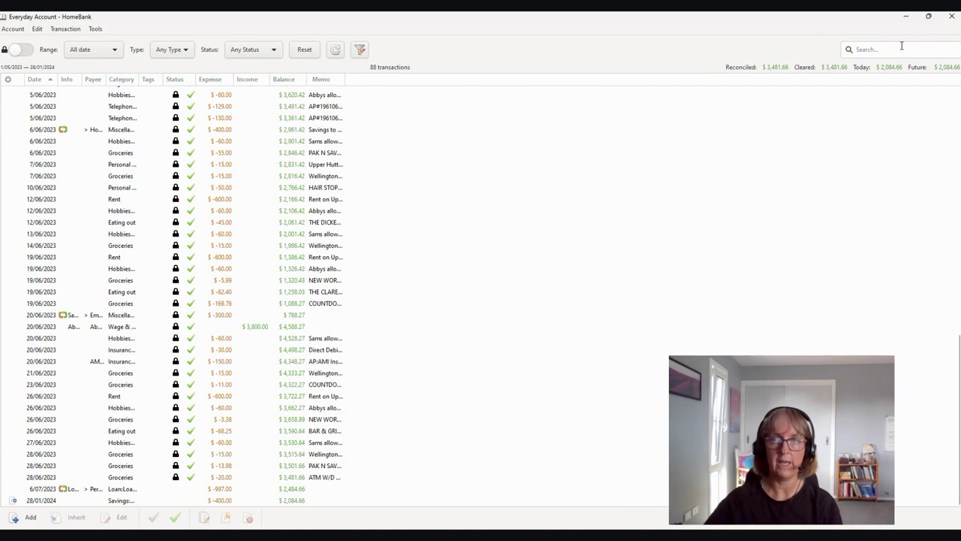
pyautogui.click(951, 16)
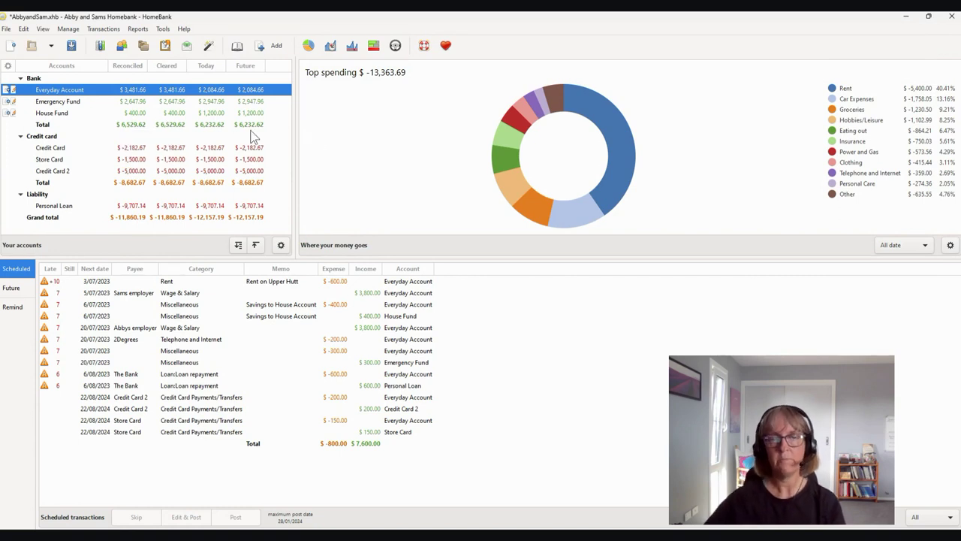
# Open the Statistics report, enlarge its results list, and view all dates by Subcategory in Time mode.
pyautogui.click(137, 28)
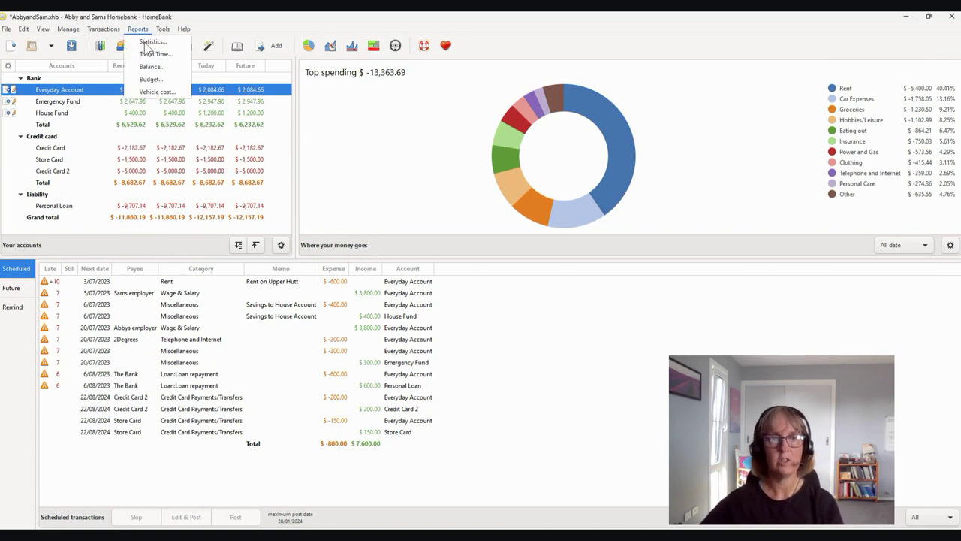
pyautogui.click(152, 43)
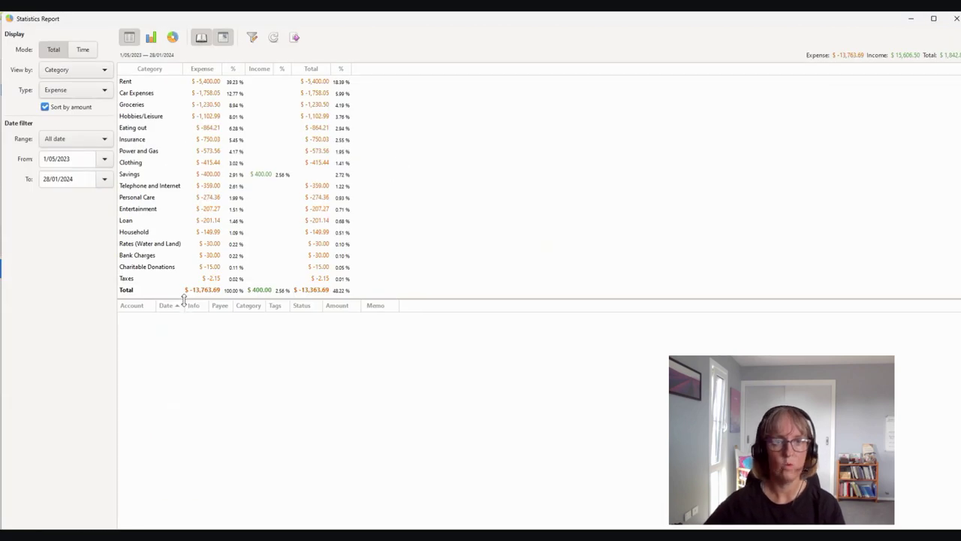
pyautogui.moveTo(184, 298); pyautogui.dragTo(184, 409)
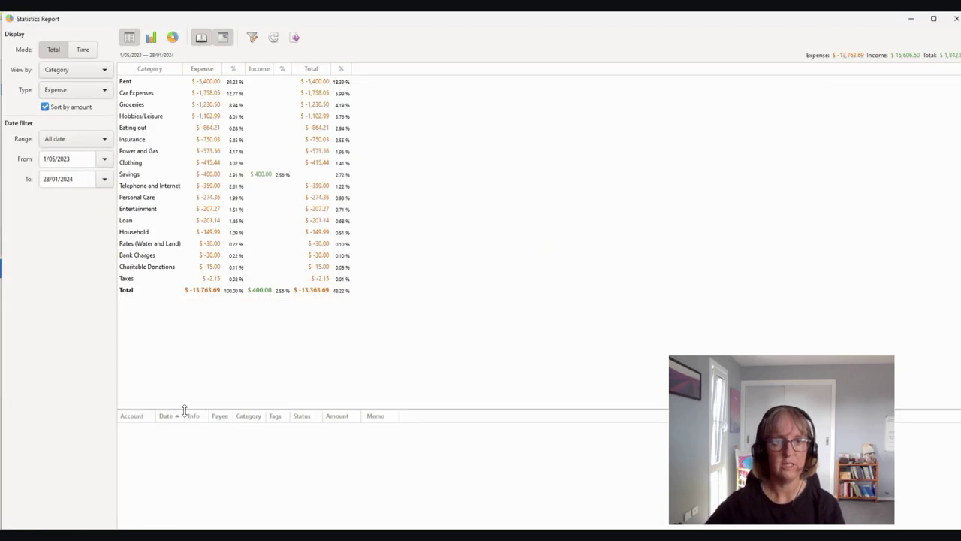
pyautogui.click(103, 72)
pyautogui.click(63, 88)
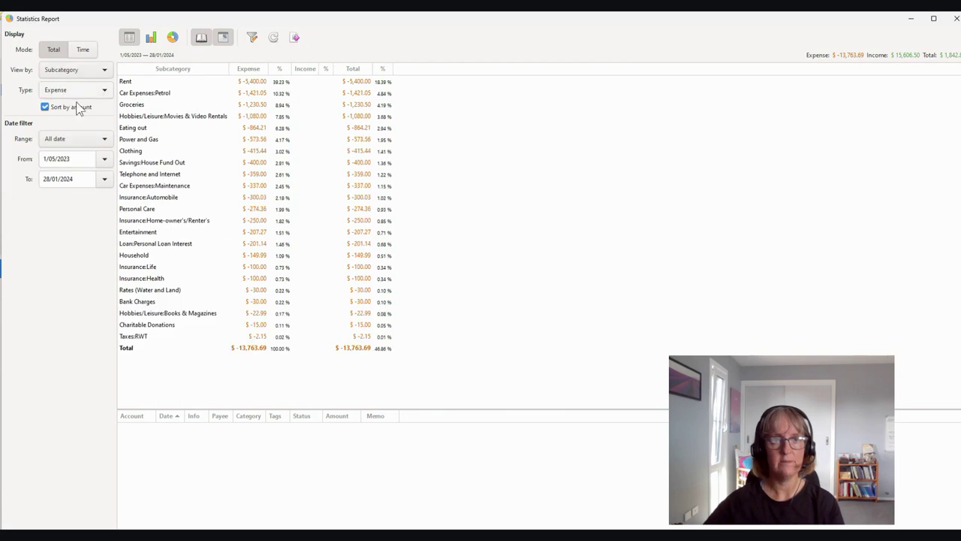
pyautogui.click(83, 51)
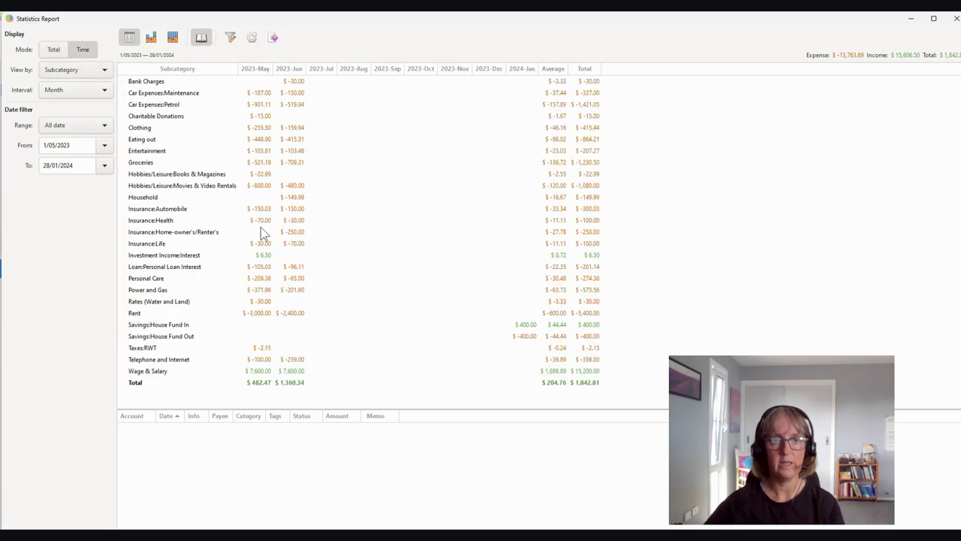
# Examine the Savings:House Fund In and House Fund Out entries in the list and both stacked charts, and close the Statistics report.
pyautogui.click(173, 326)
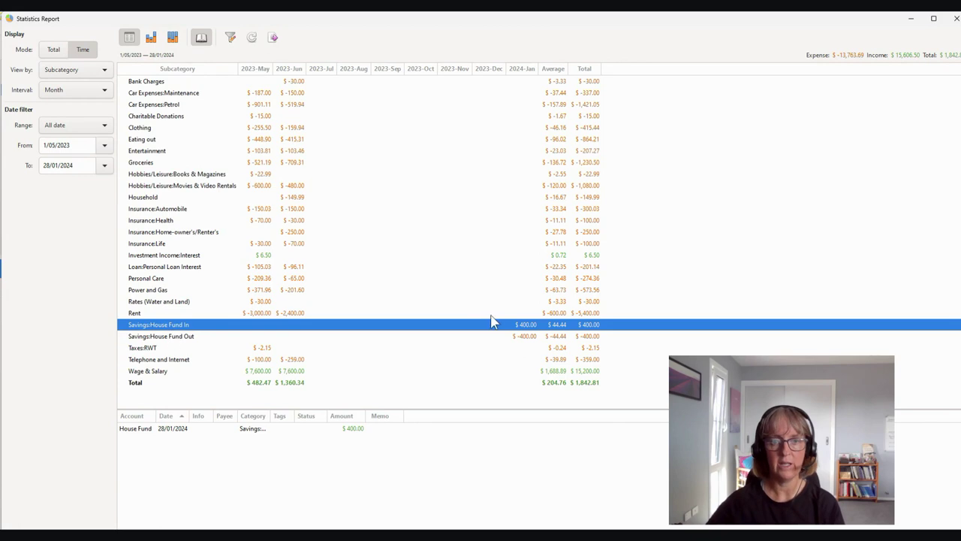
pyautogui.click(150, 337)
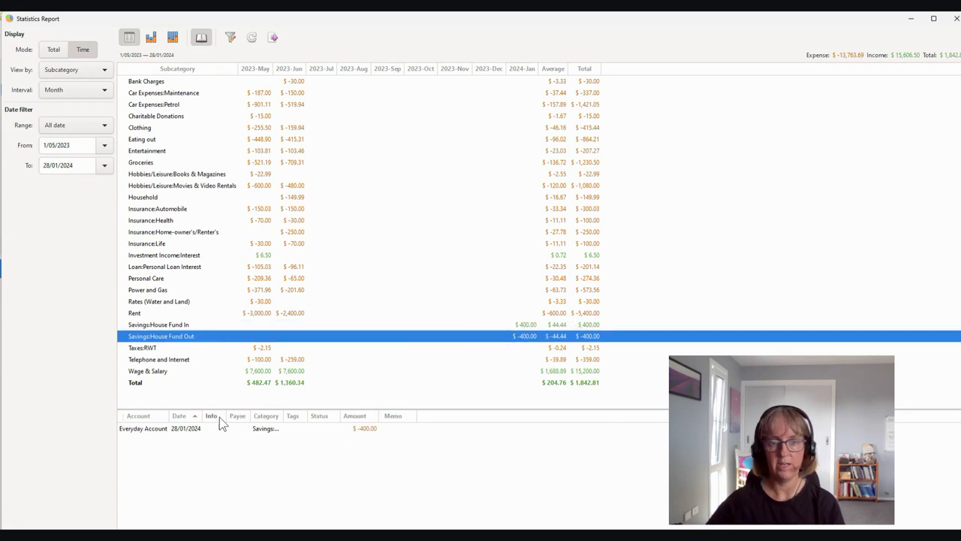
pyautogui.click(151, 38)
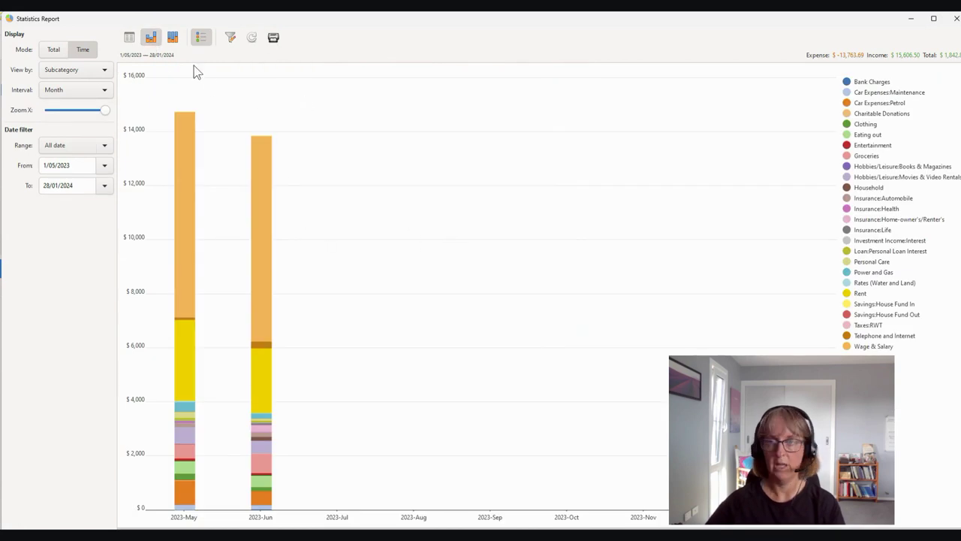
pyautogui.click(173, 37)
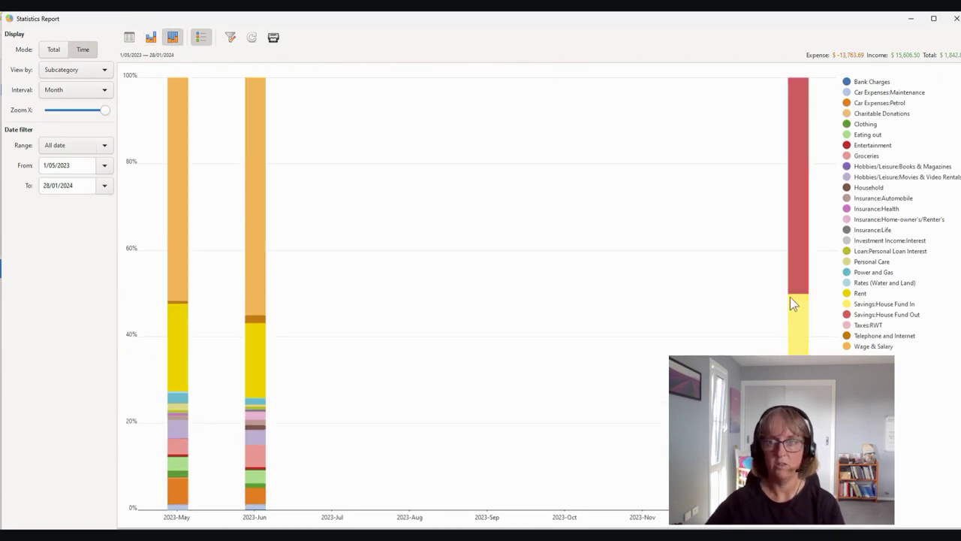
pyautogui.click(129, 38)
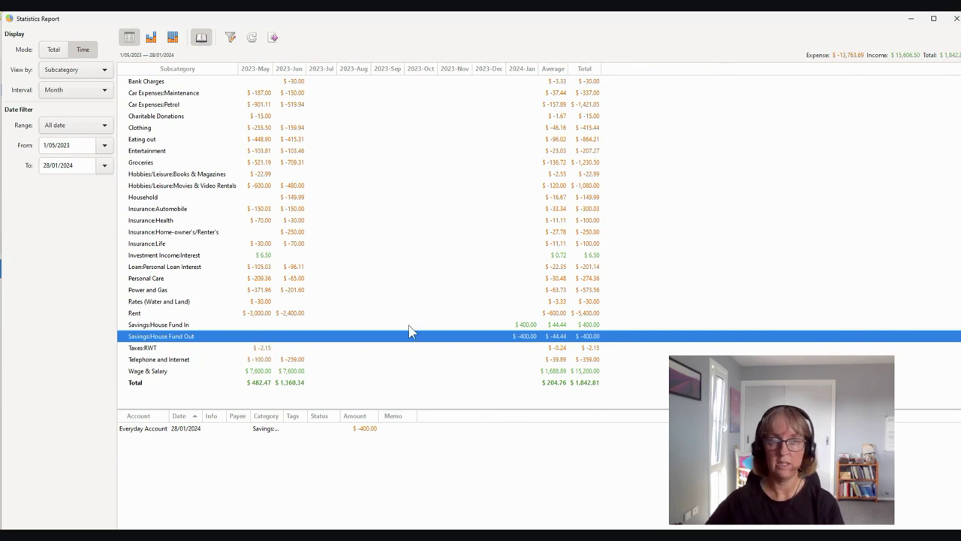
pyautogui.click(956, 18)
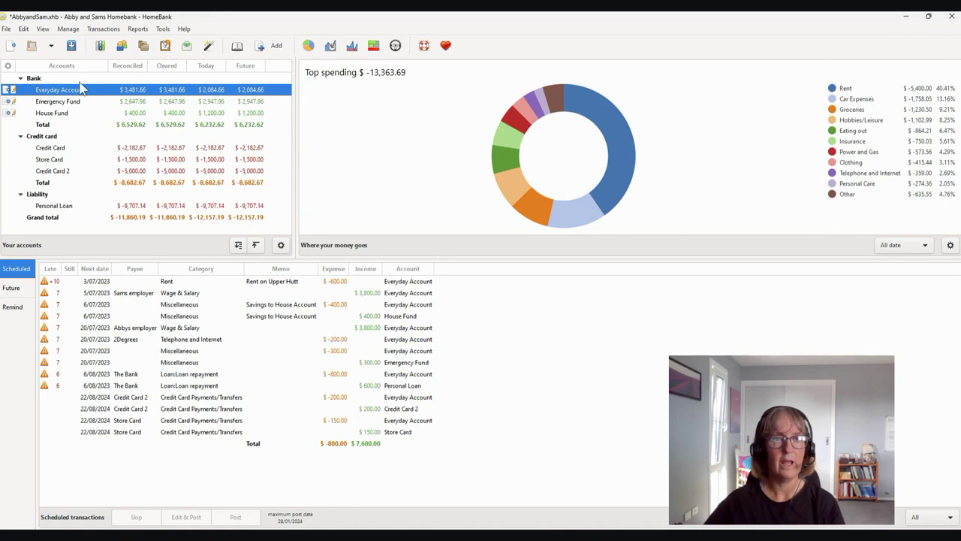
# Open the budget manager and set the Savings:House Fund In budget to 400.00, the same each month.
pyautogui.click(68, 28)
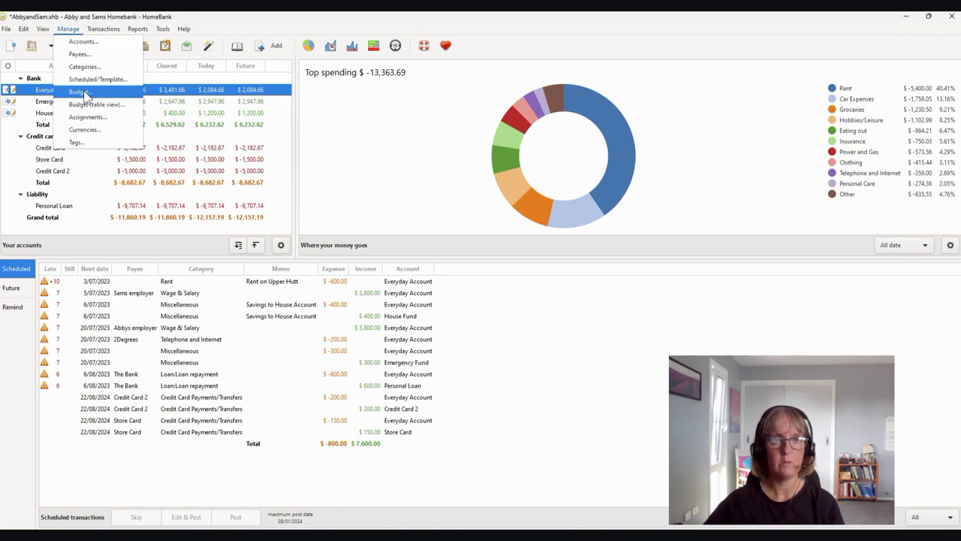
pyautogui.click(79, 92)
pyautogui.scroll(-12, 267, 306)
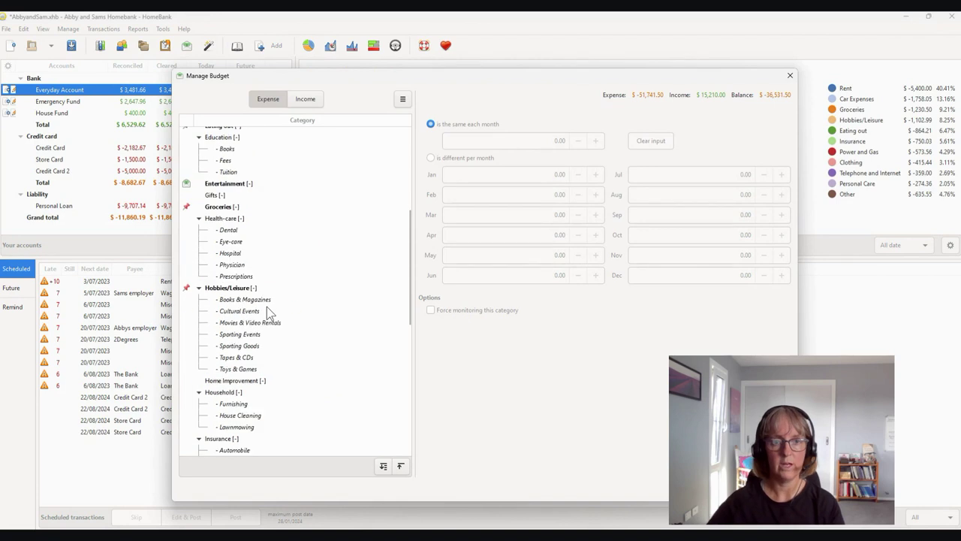
pyautogui.click(244, 335)
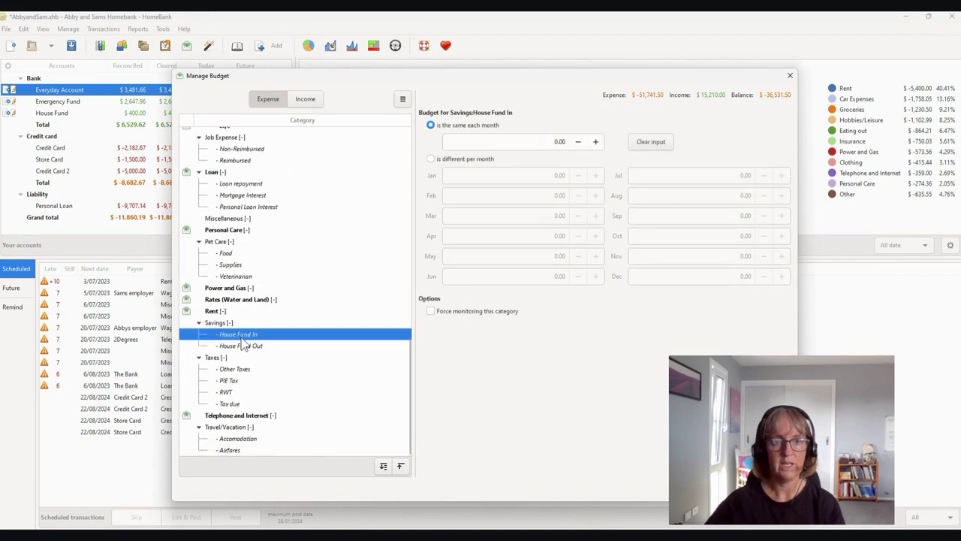
pyautogui.click(512, 142)
pyautogui.doubleClick(512, 142)
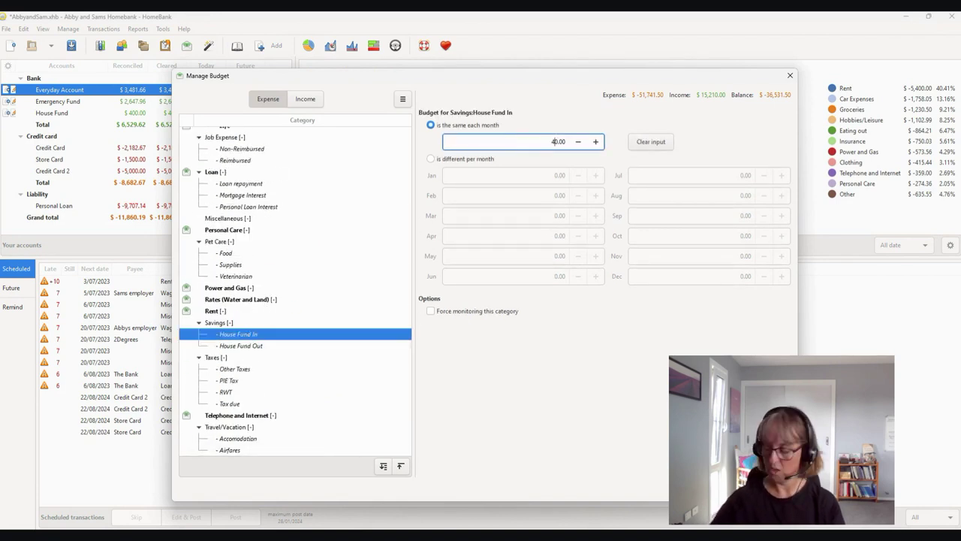
pyautogui.write('400')
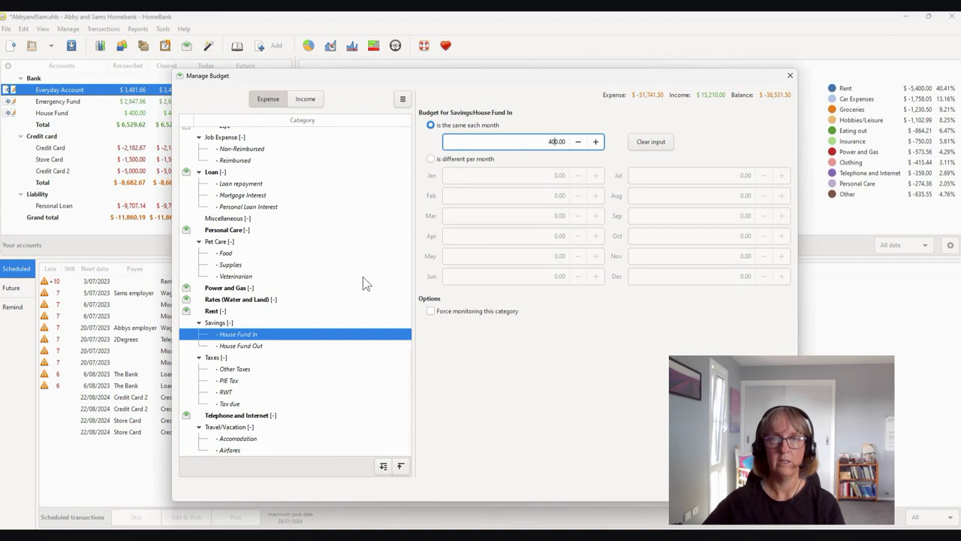
# Set the Savings:House Fund Out budget to -400.00, the same each month.
pyautogui.click(240, 349)
pyautogui.click(530, 140)
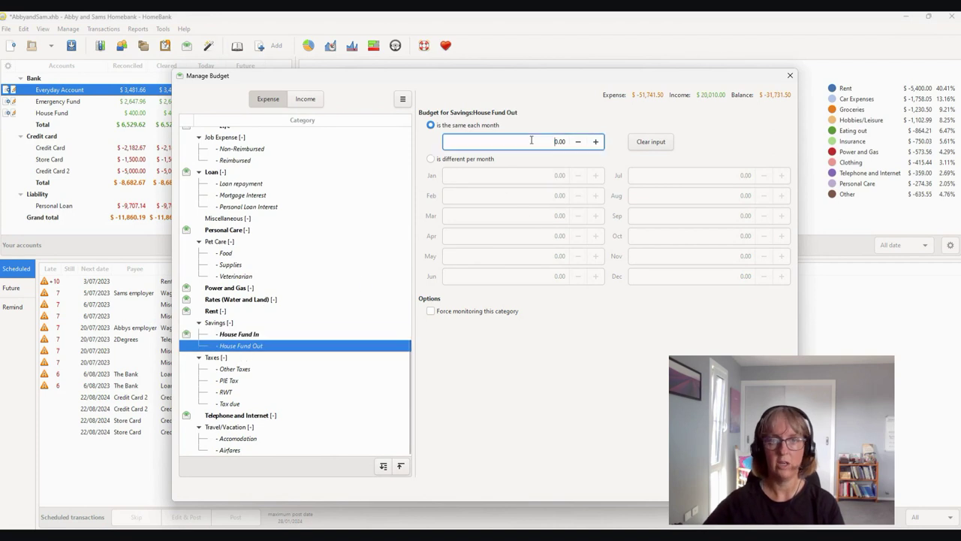
pyautogui.write('-40')
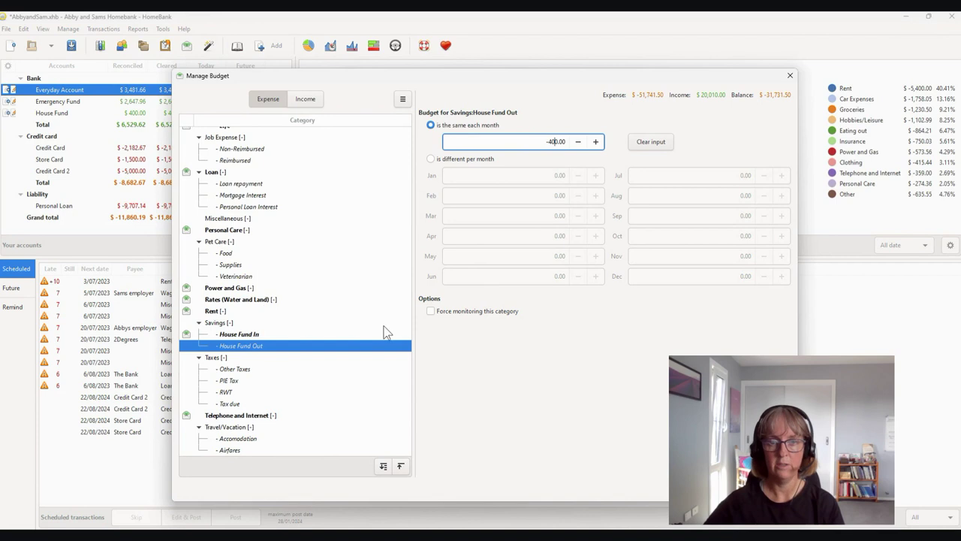
# Turn on forced monitoring for the Savings:House Fund In category and close the budget manager.
pyautogui.click(262, 335)
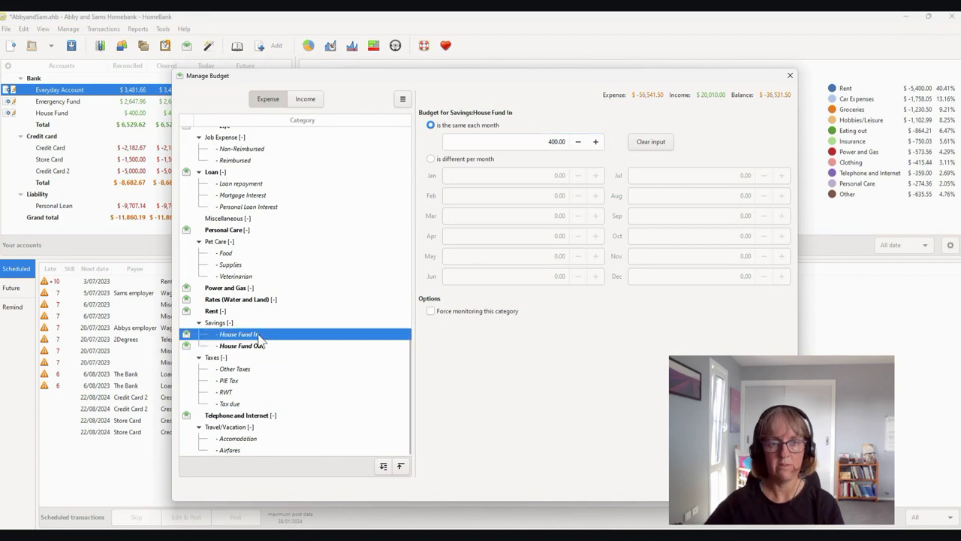
pyautogui.click(432, 312)
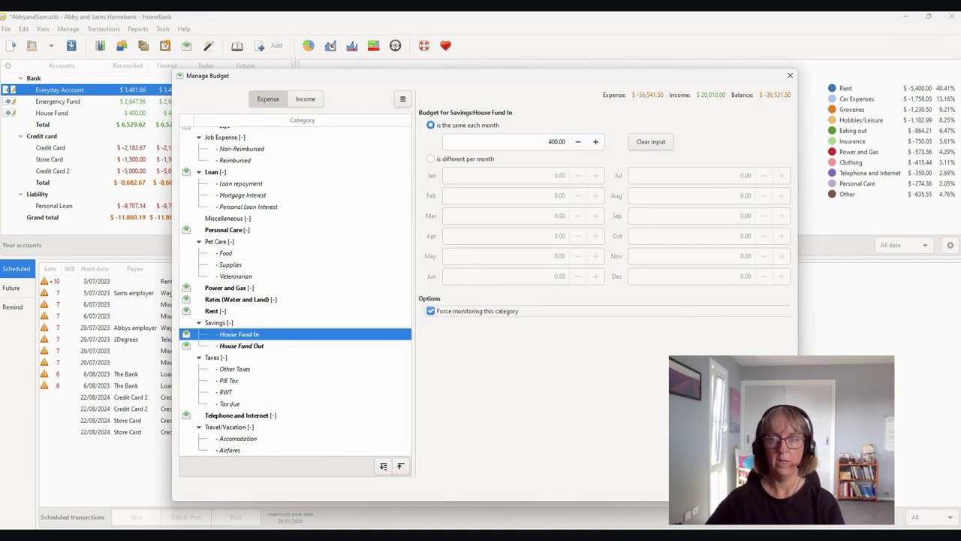
pyautogui.click(762, 485)
# Open the budget table view, review the pinned categories and the Savings:House Fund In row, and close it.
pyautogui.click(137, 28)
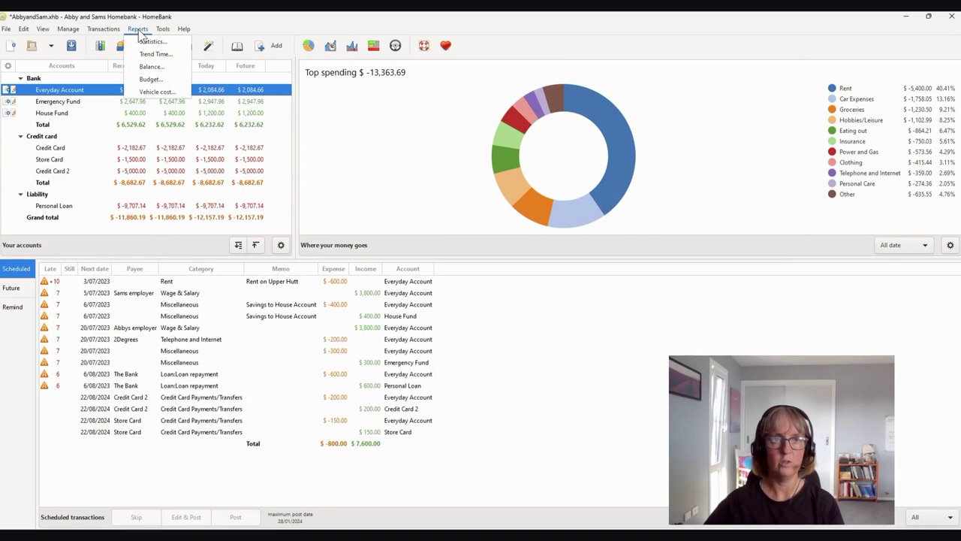
pyautogui.moveTo(78, 30)
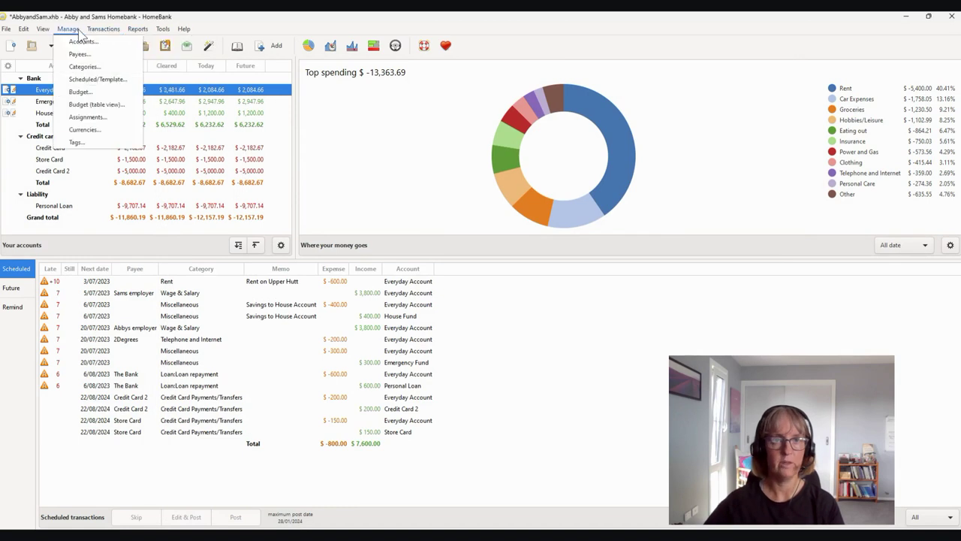
pyautogui.click(91, 104)
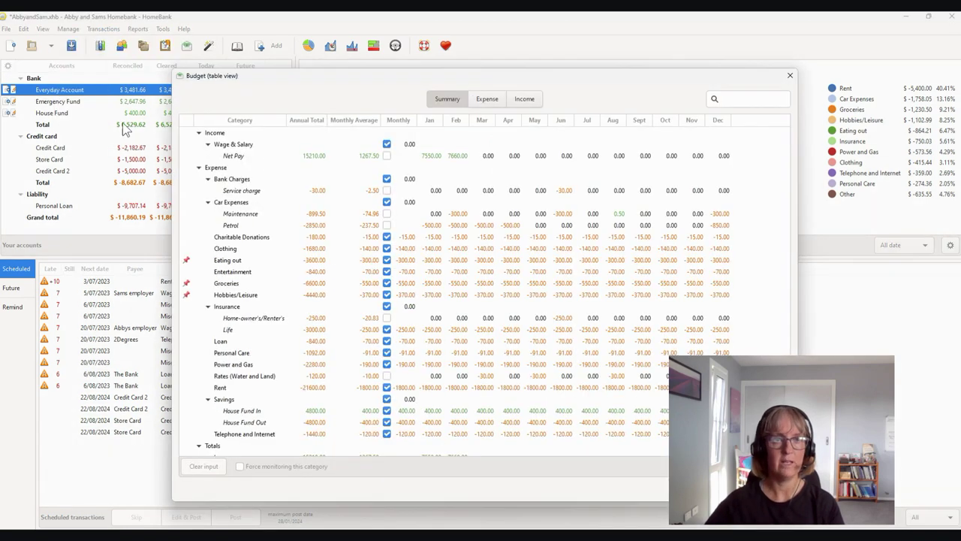
pyautogui.click(189, 285)
pyautogui.click(187, 261)
pyautogui.click(188, 295)
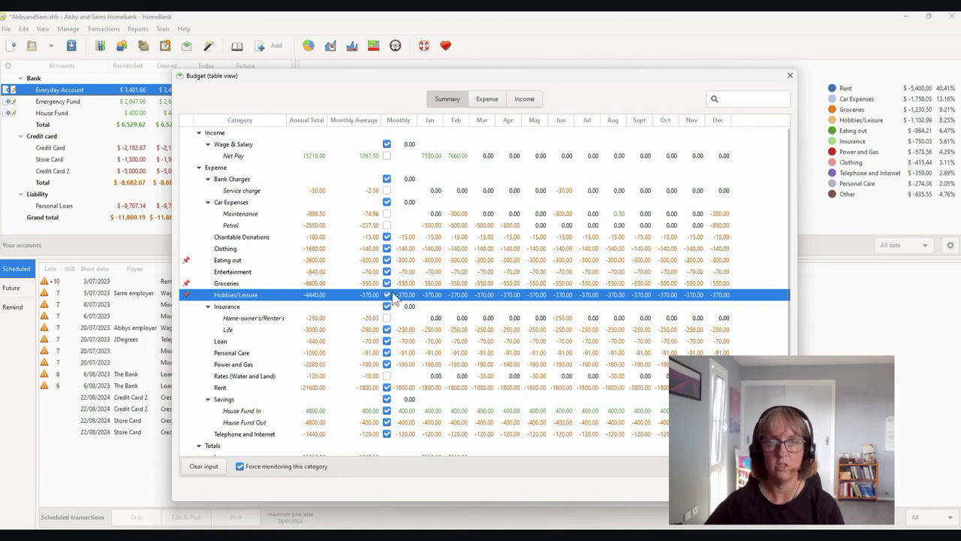
pyautogui.scroll(-1, 445, 298)
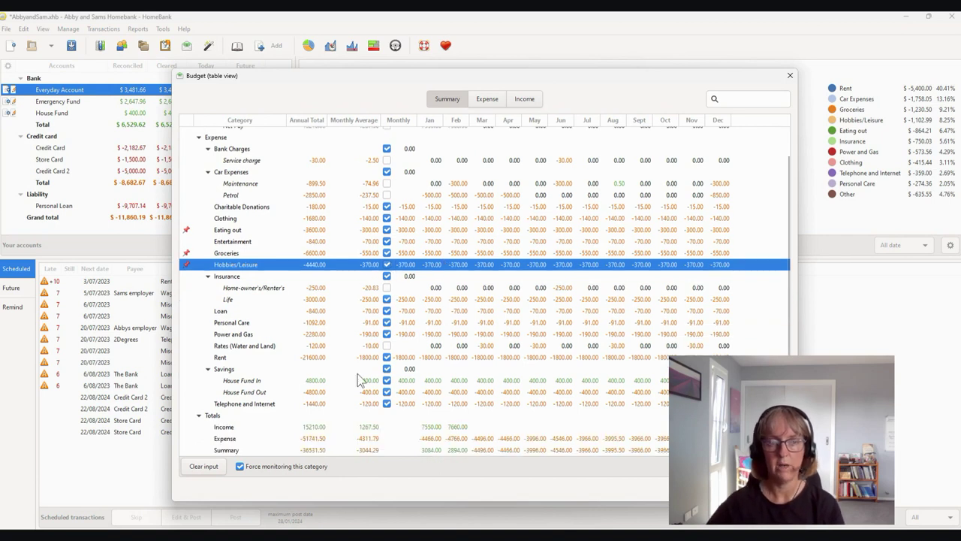
pyautogui.click(244, 381)
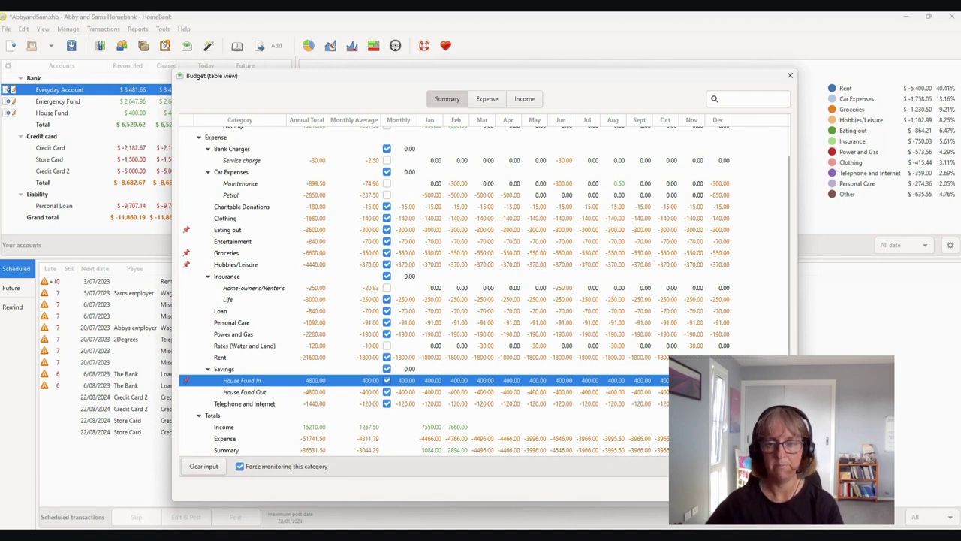
pyautogui.press('Escape')
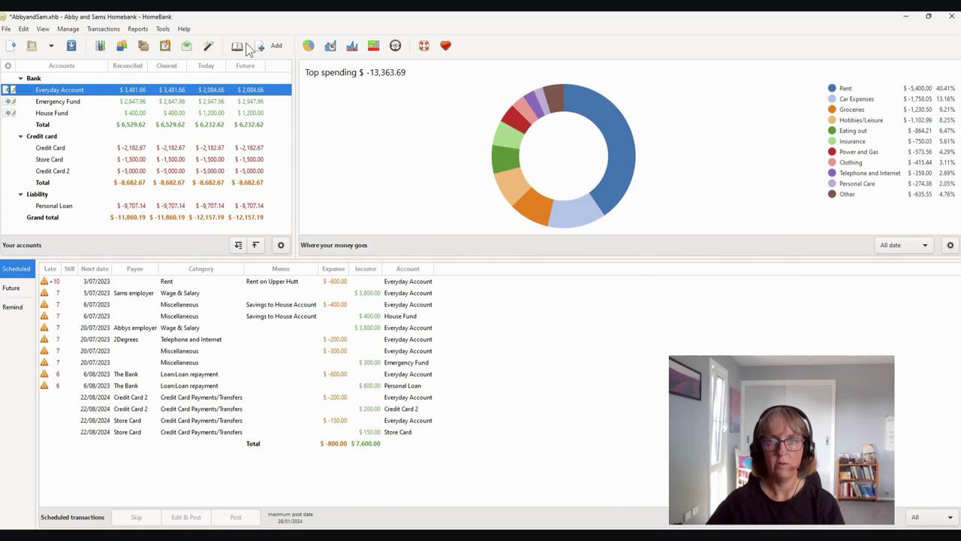
# Open the Budget report and view it by Subcategory.
pyautogui.click(138, 29)
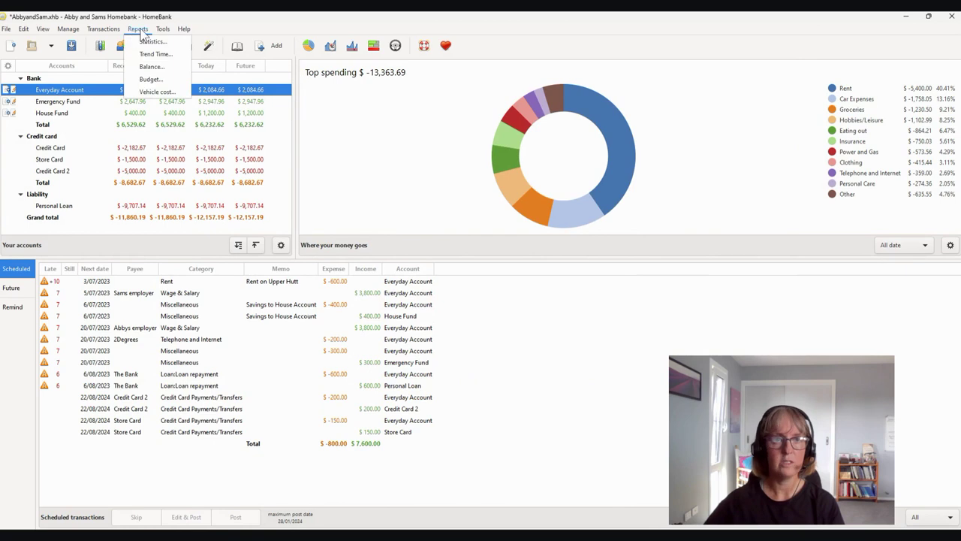
pyautogui.click(151, 81)
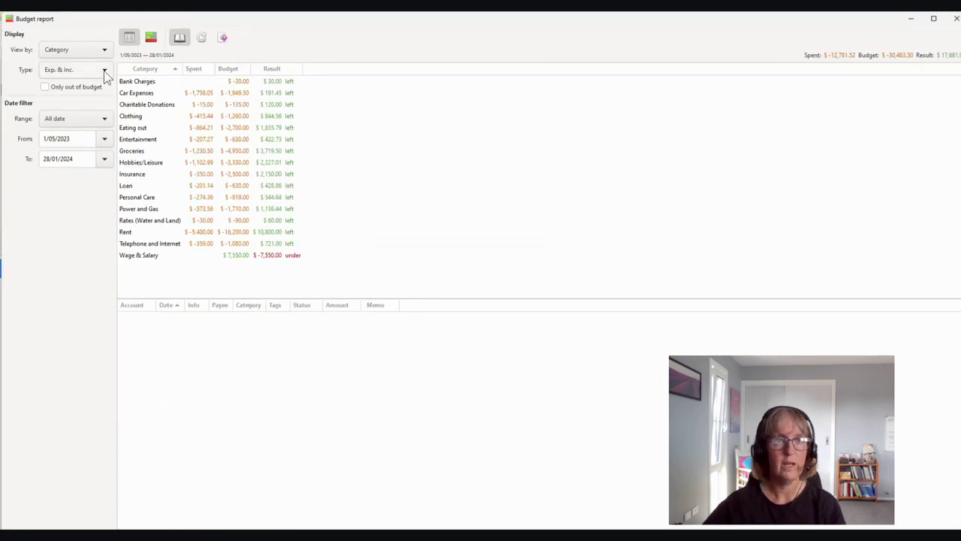
pyautogui.click(213, 304)
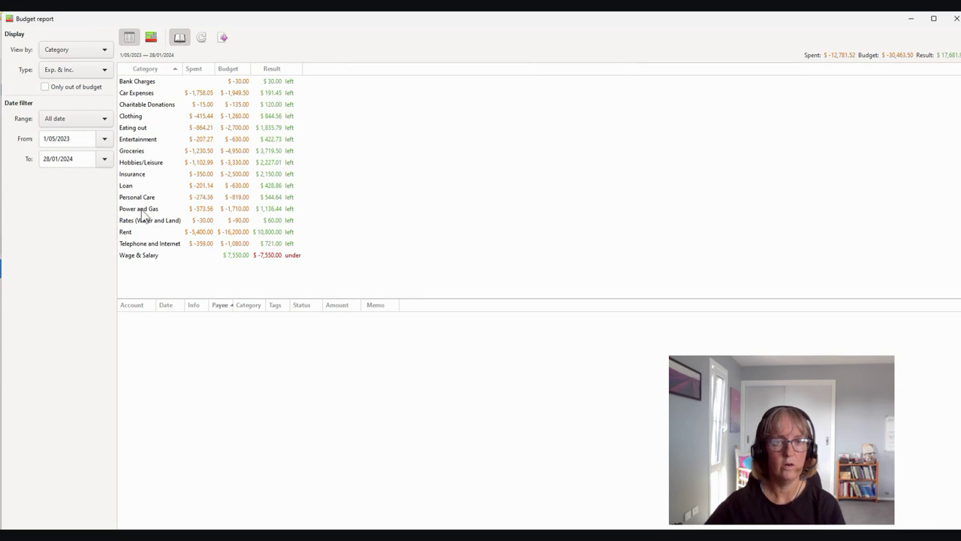
pyautogui.click(105, 51)
pyautogui.click(66, 64)
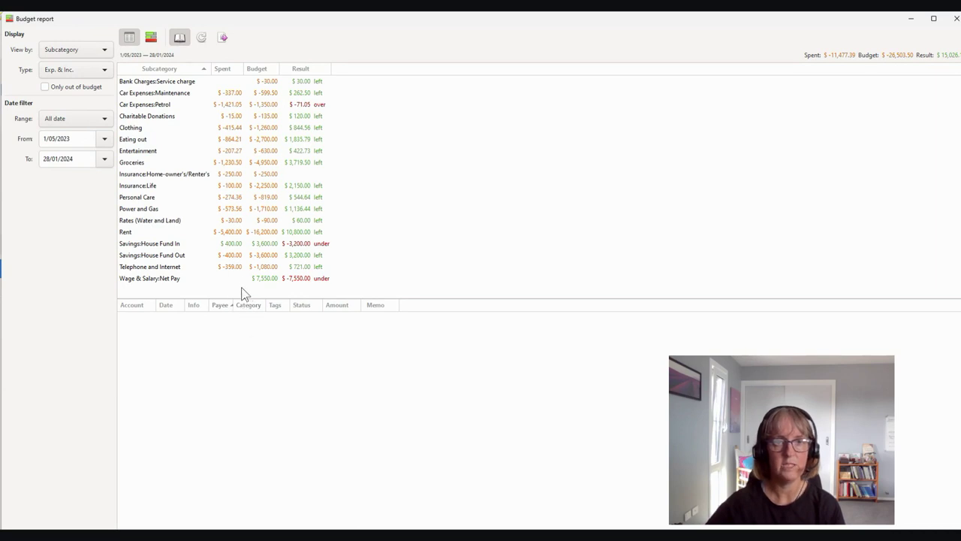
# Inspect the transactions behind Savings:House Fund In and House Fund Out, and set the report's date range to Last 12 months.
pyautogui.click(147, 245)
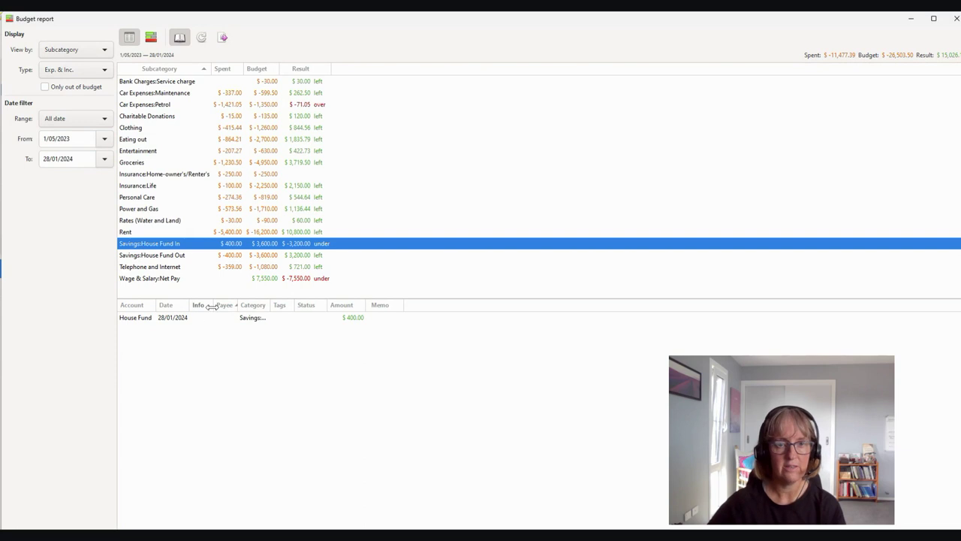
pyautogui.click(168, 256)
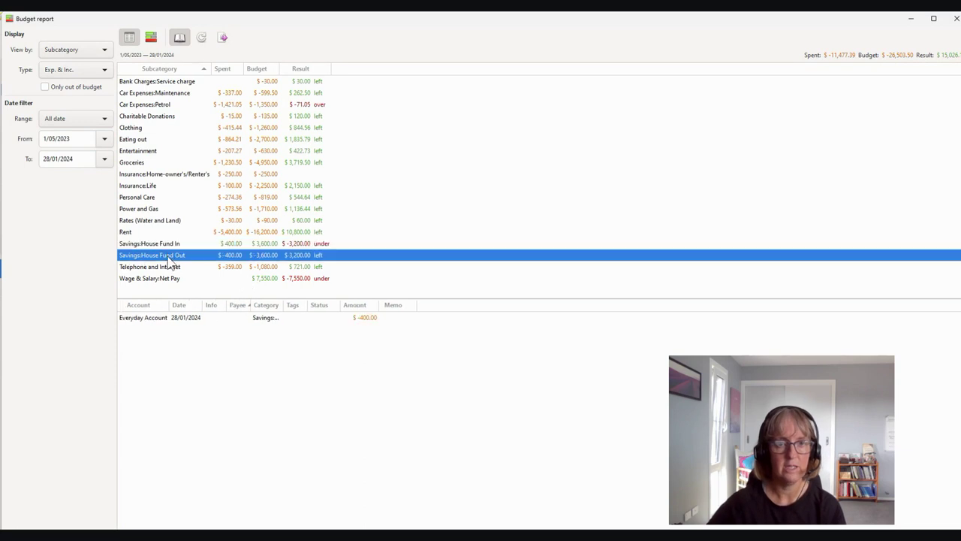
pyautogui.click(168, 245)
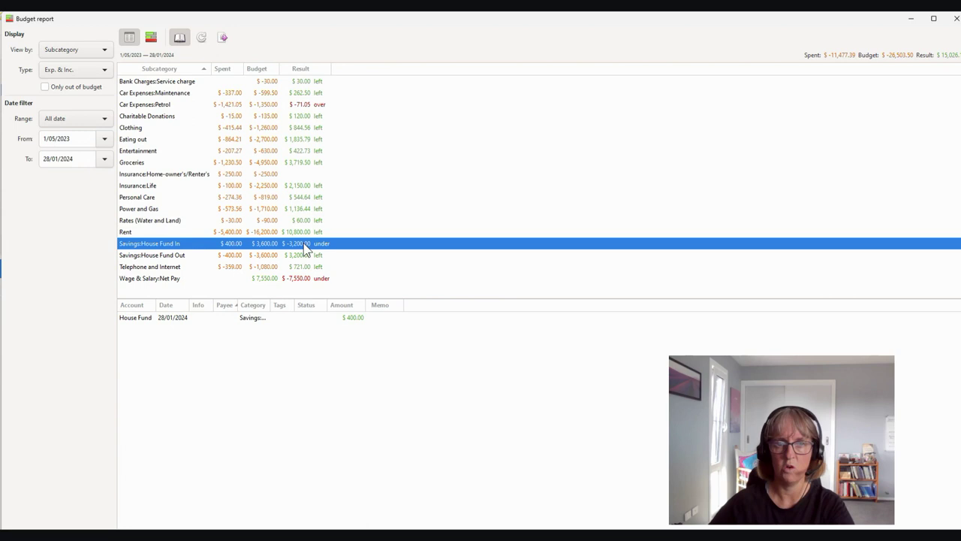
pyautogui.click(105, 120)
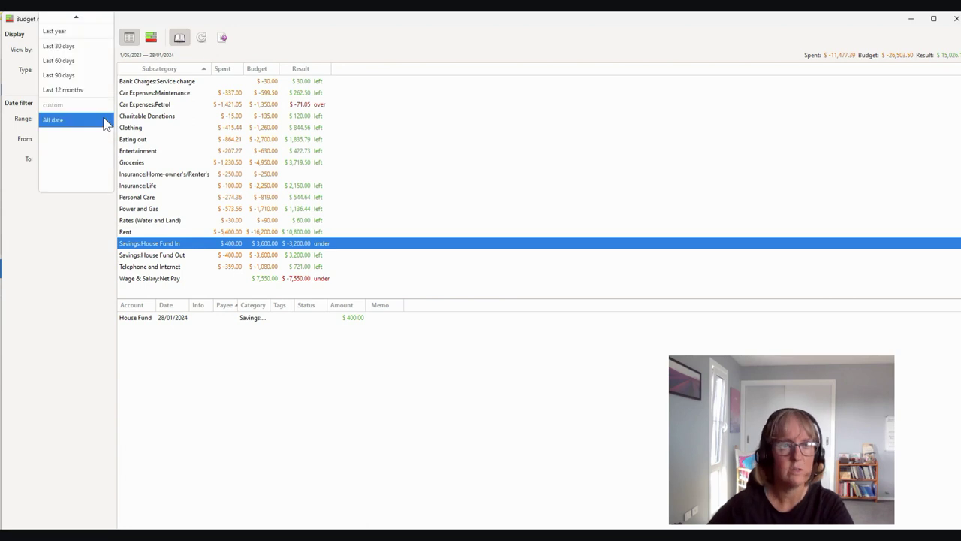
pyautogui.click(77, 94)
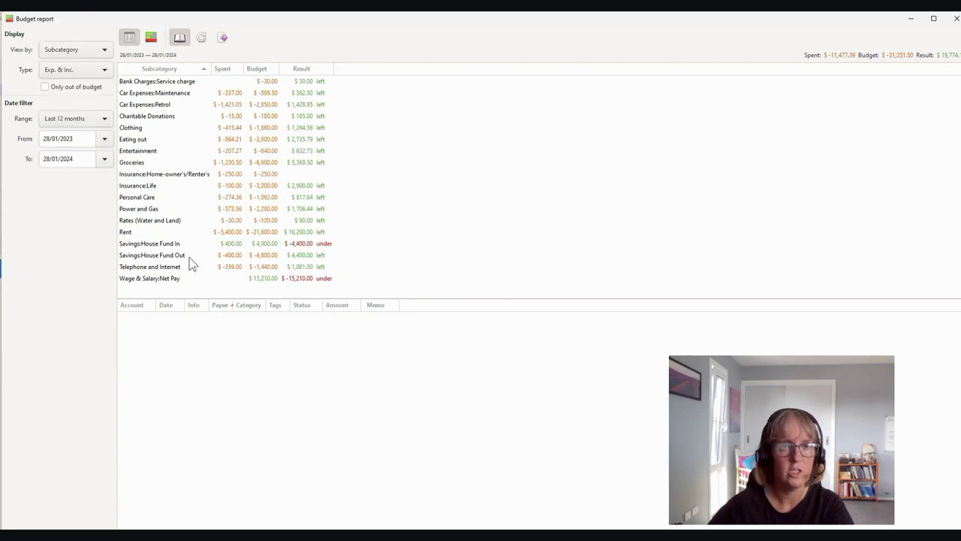